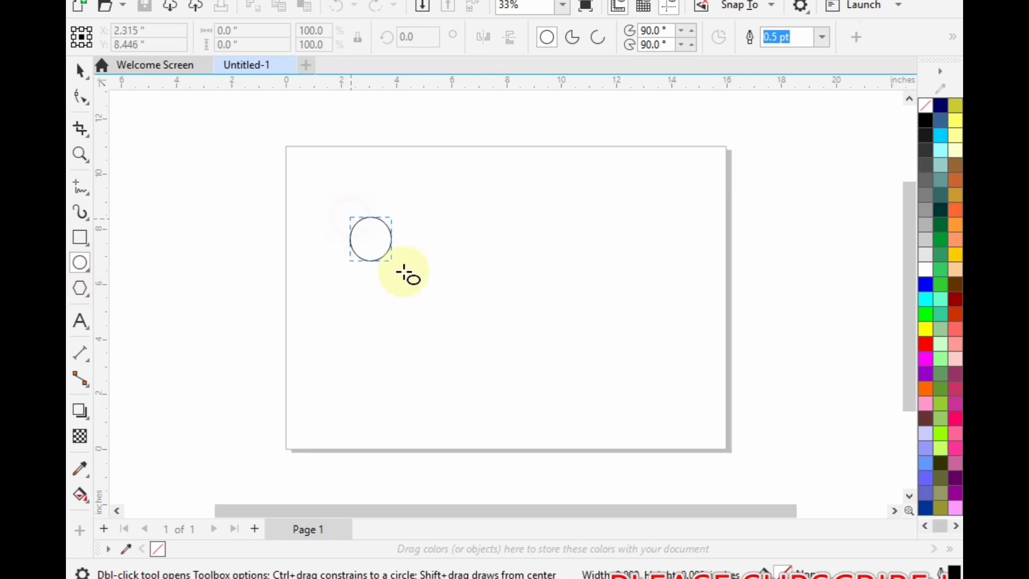
- Create a smaller concentric copy of the circle, about 3.58 in in diameter, inside the original
click(80, 70)
scroll(289, 233, up, 1)
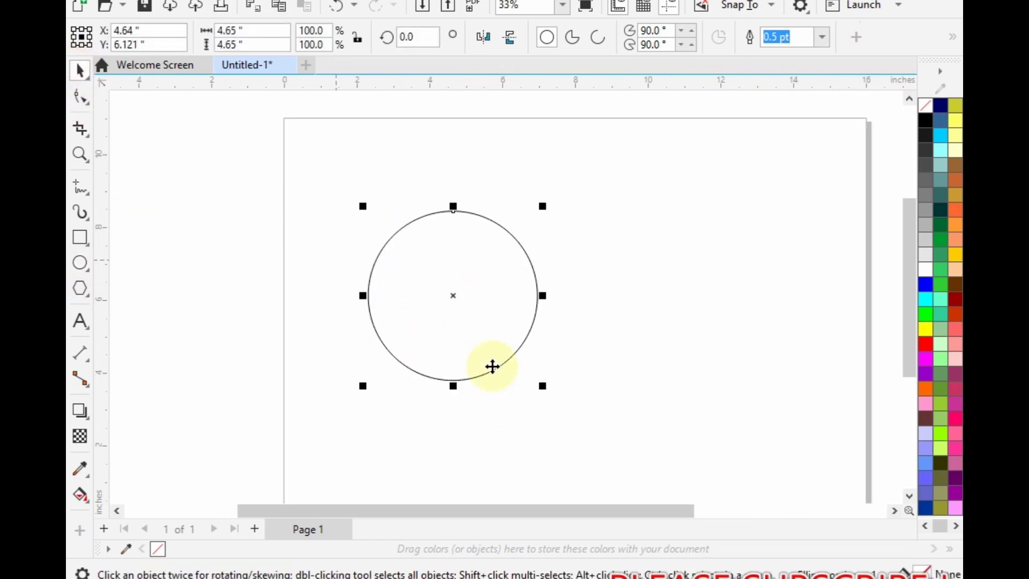
drag(543, 383, 521, 368)
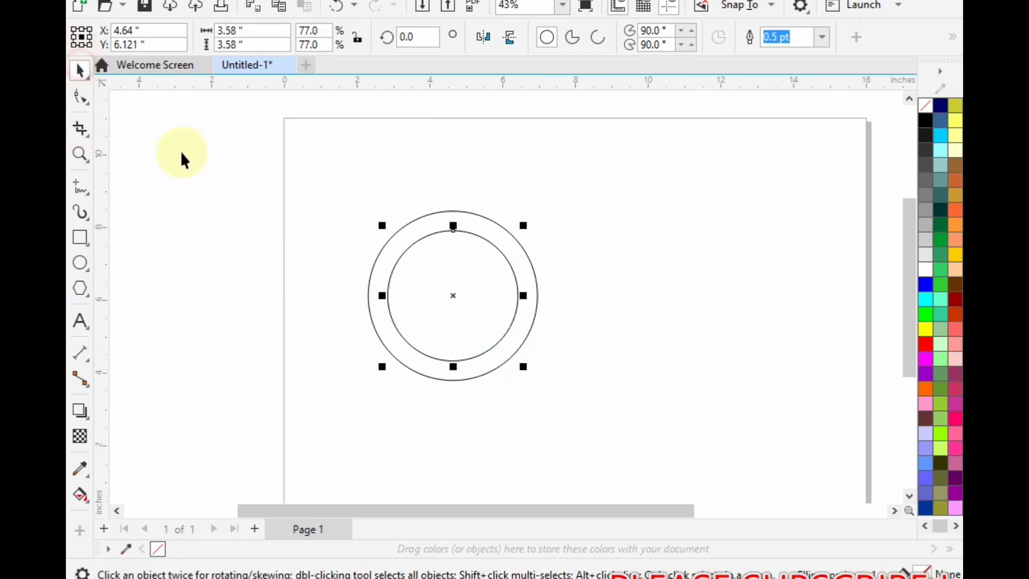
click(219, 184)
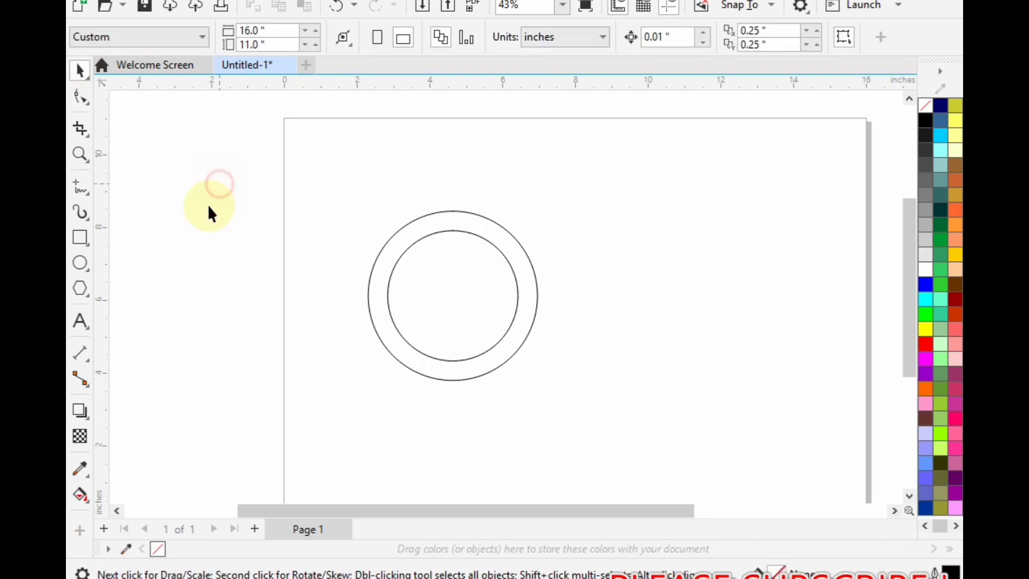
- Add a line of artistic text with the person's full name in capitals above the circles
click(80, 320)
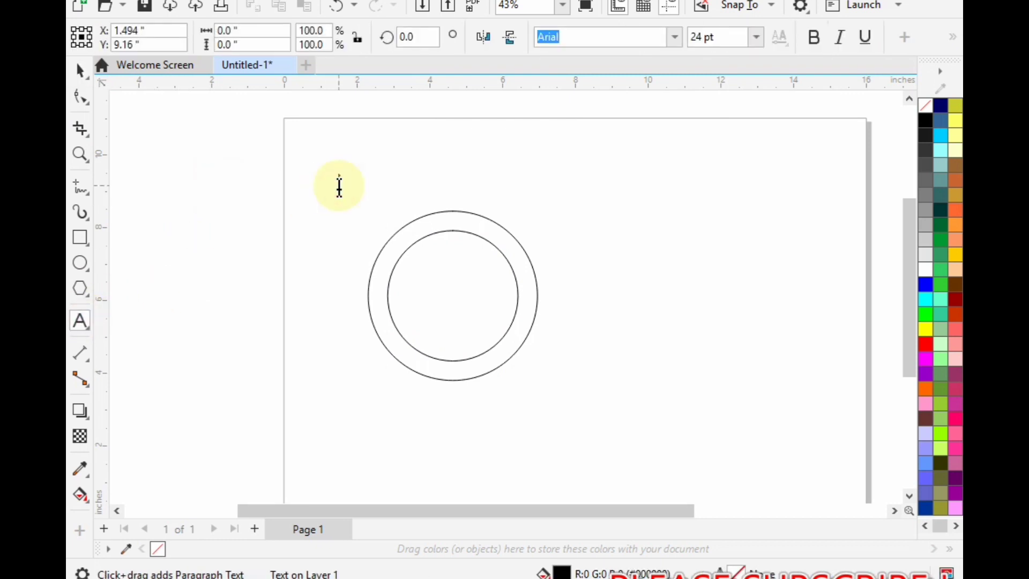
click(338, 186)
text(M ZAIN NASIR)
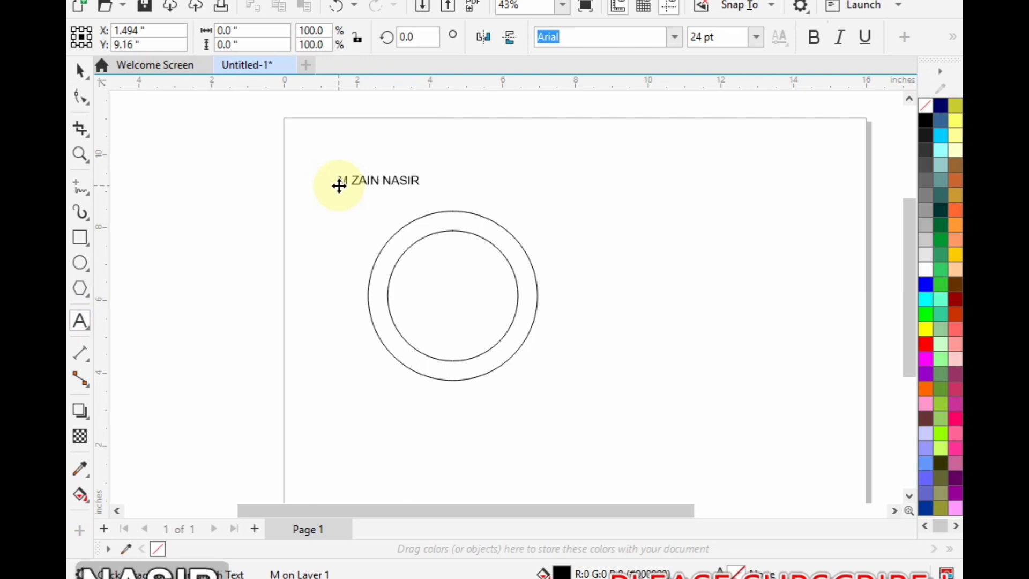
- Add a second line of artistic text reading "ZAIN CREATIONS" near the middle of the circles
click(339, 316)
text(ZA)
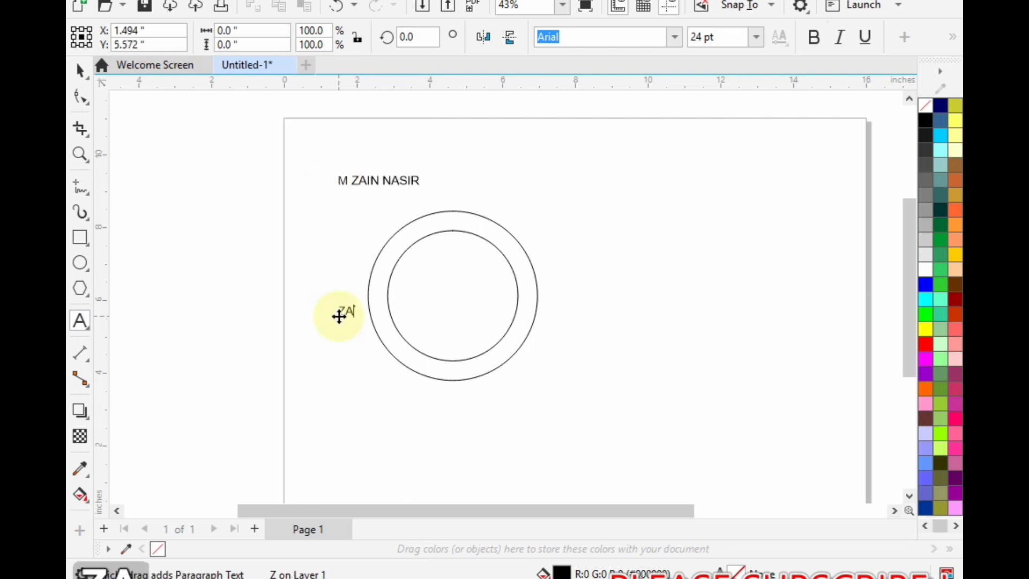
text(IN CRE)
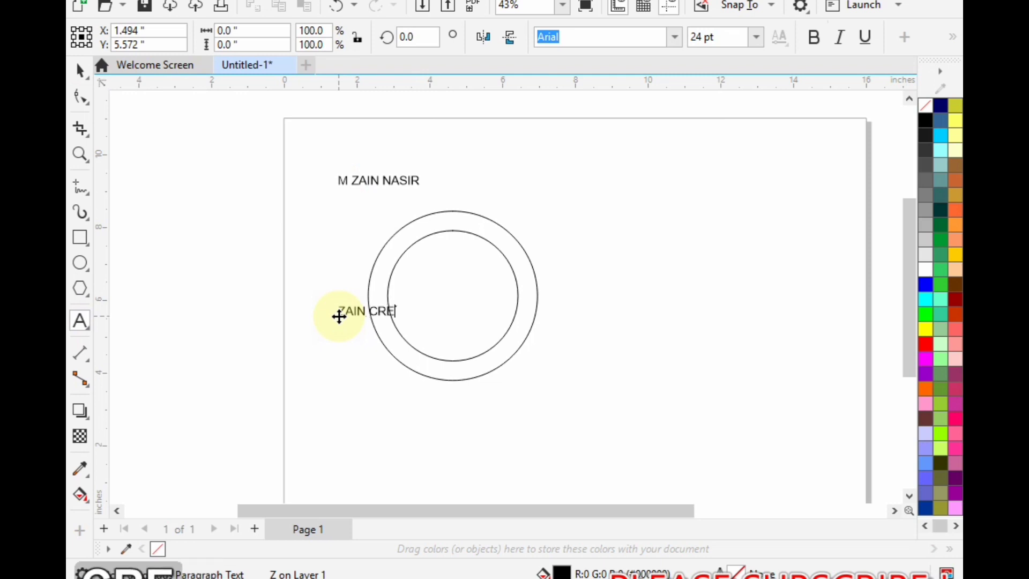
text(ATIONS)
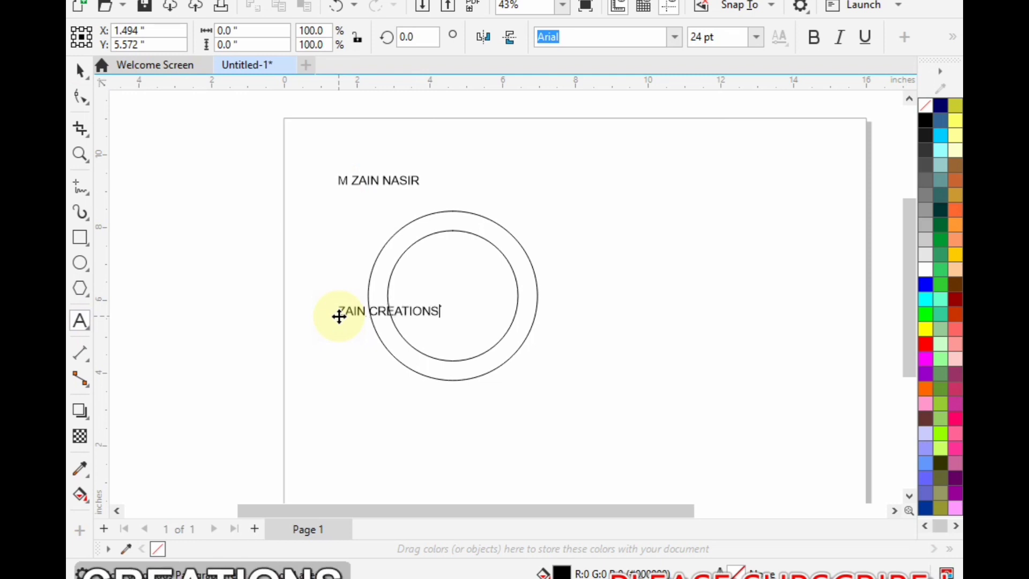
- Move the "ZAIN CREATIONS" text to the top of the ring and enlarge it to about 34.7 pt
click(77, 70)
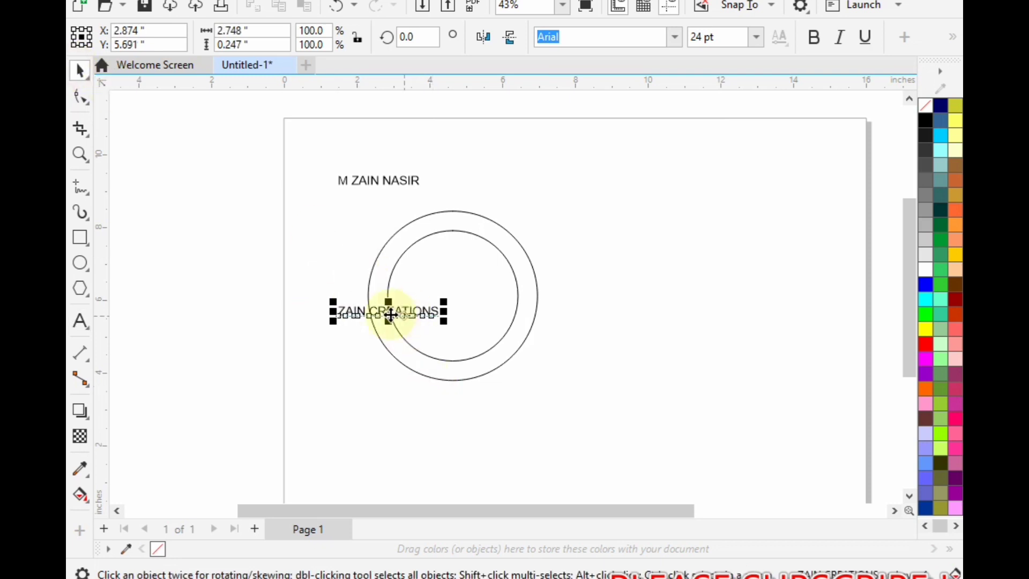
drag(390, 313, 454, 225)
scroll(455, 225, up, 1)
drag(535, 236, 570, 257)
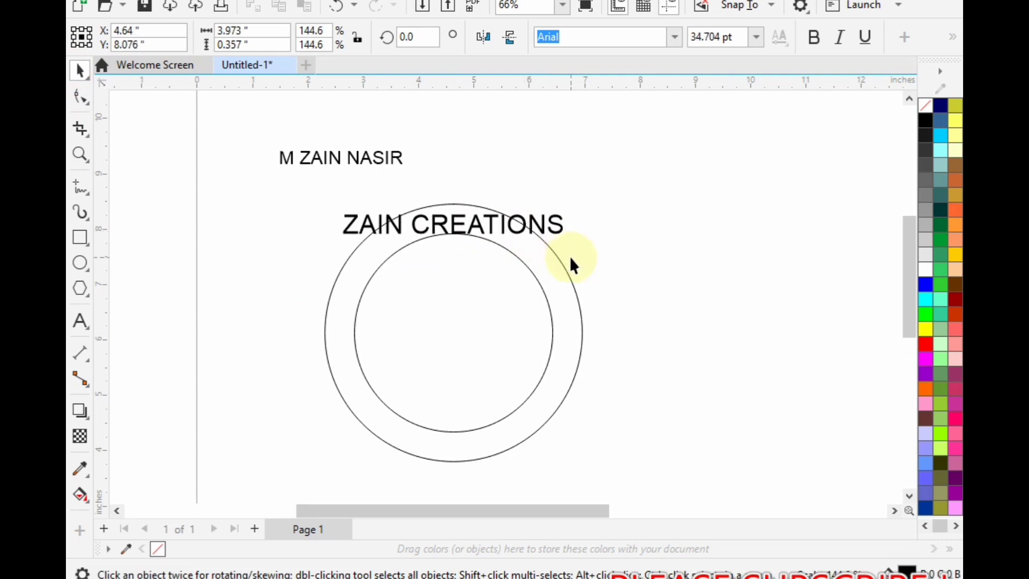
- Set the "ZAIN CREATIONS" text in Algerian and fit it along the top of the inner circle
click(677, 40)
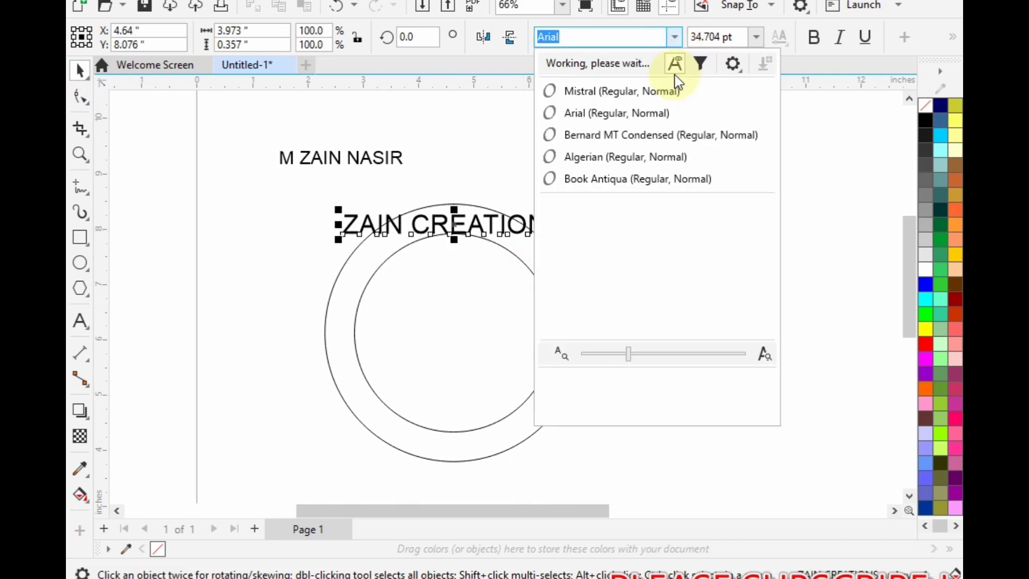
click(657, 153)
scroll(461, 200, up, 1)
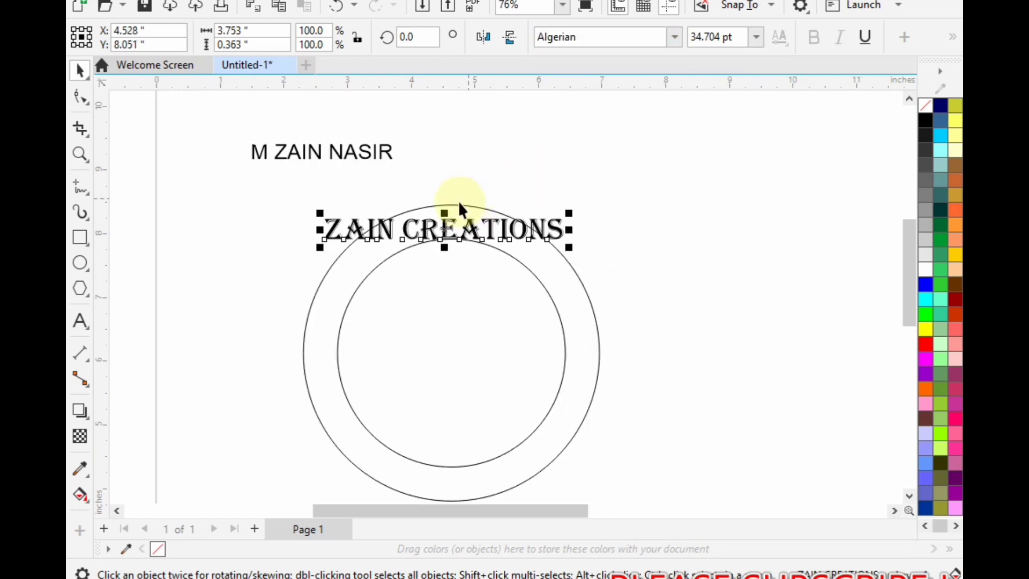
click(403, 1)
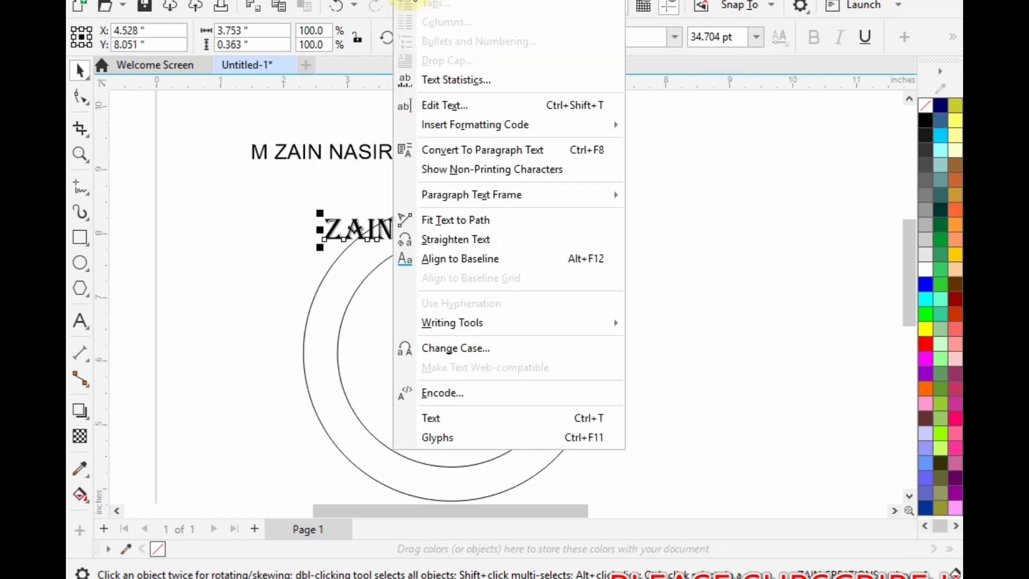
click(460, 220)
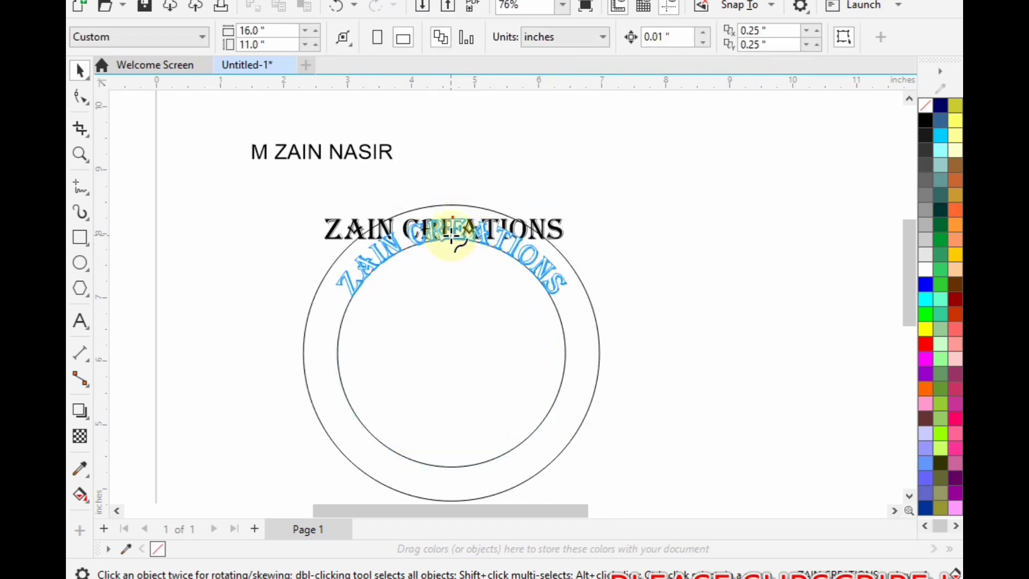
click(451, 233)
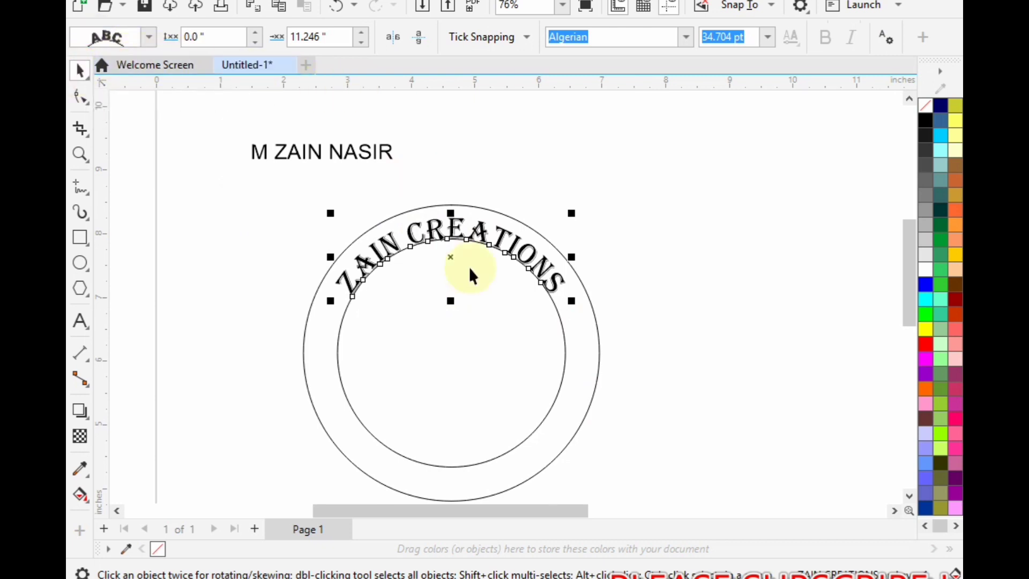
- Offset the curved "ZAIN CREATIONS" text about 0.125 in from the inner circle and centre it at the top of the ring
scroll(452, 257, up, 1)
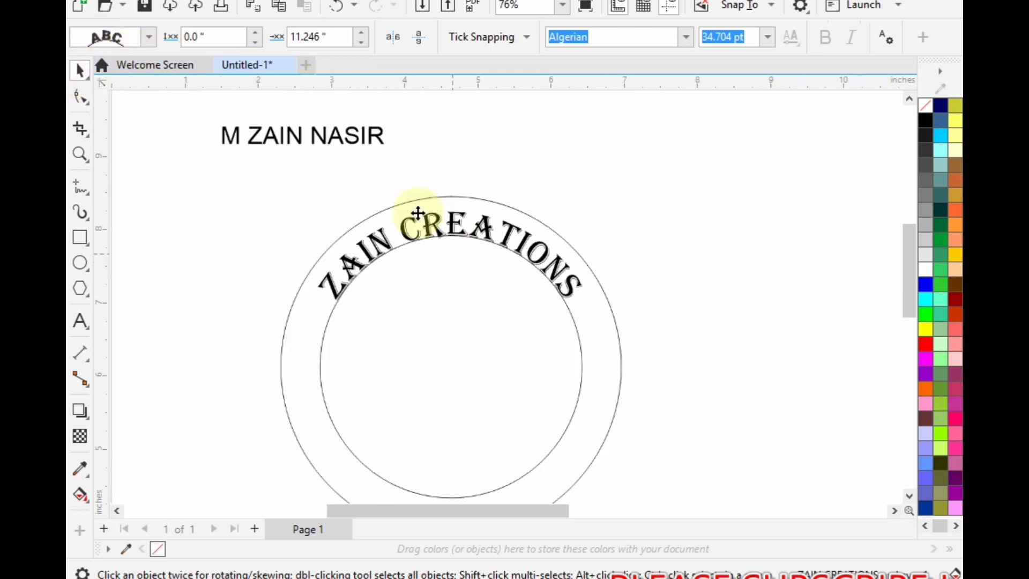
click(256, 33)
click(256, 33)
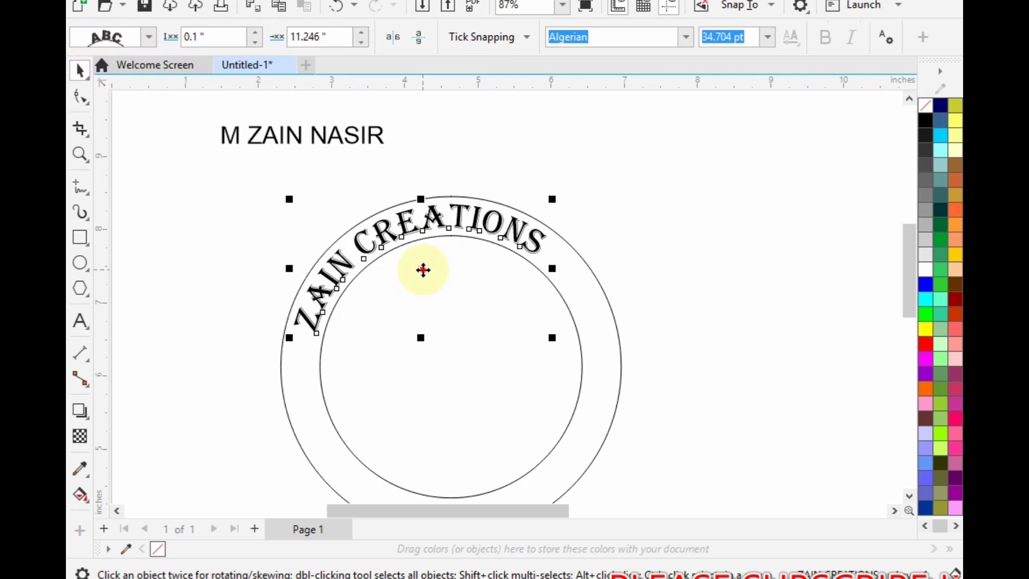
mouse_move(423, 270)
mouse_down()
mouse_move(453, 281)
mouse_move(451, 250)
mouse_up()
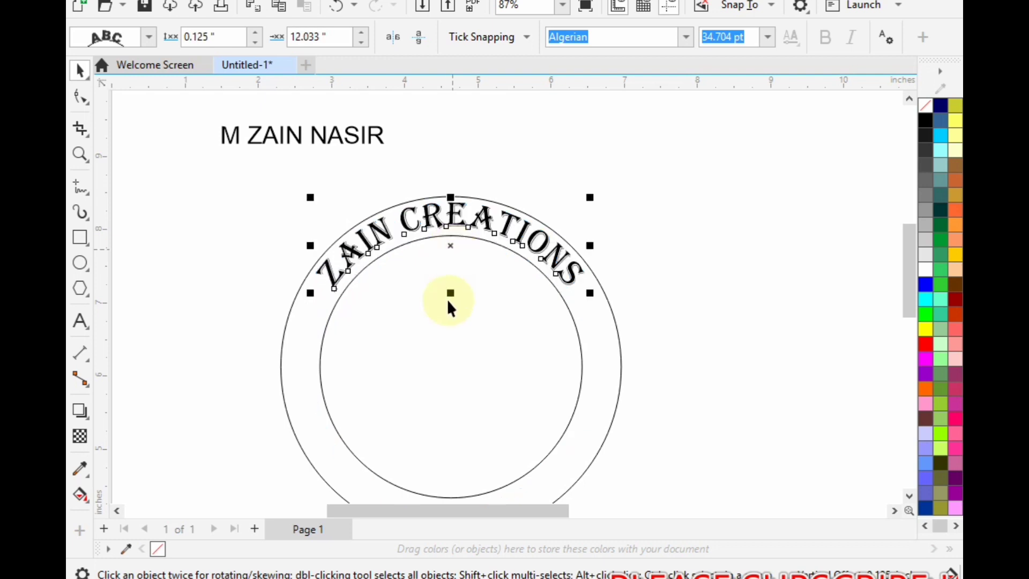
- Move the full-name text to the bottom of the ring and enlarge it to about 48.9 pt
scroll(445, 299, down, 1)
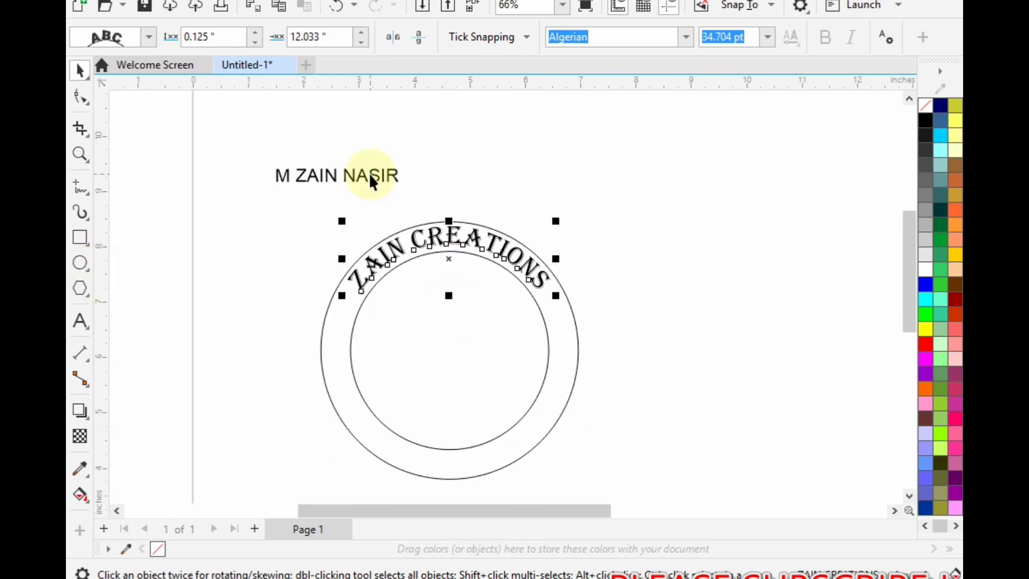
drag(344, 177, 437, 440)
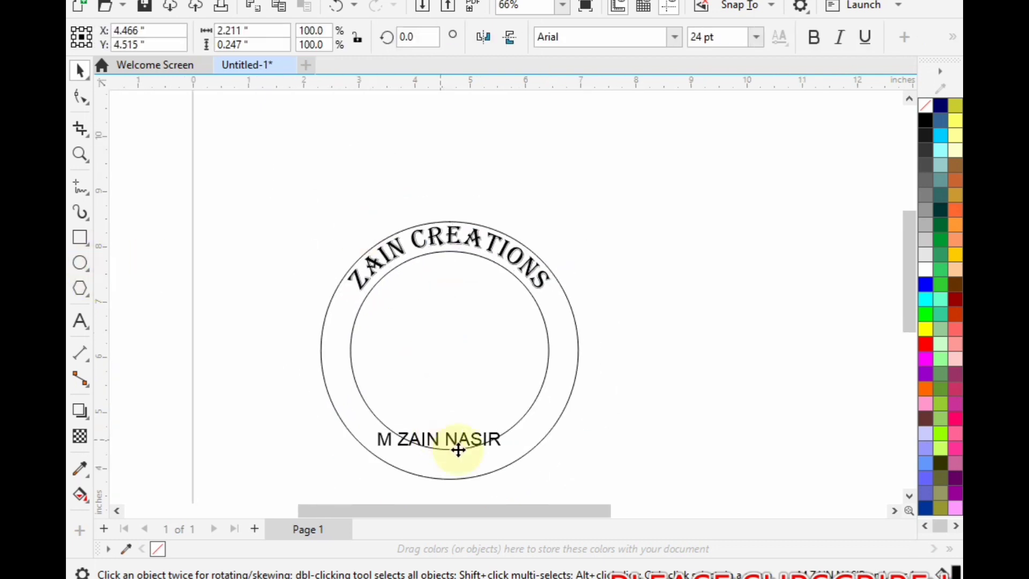
drag(515, 452, 635, 438)
drag(506, 389, 463, 401)
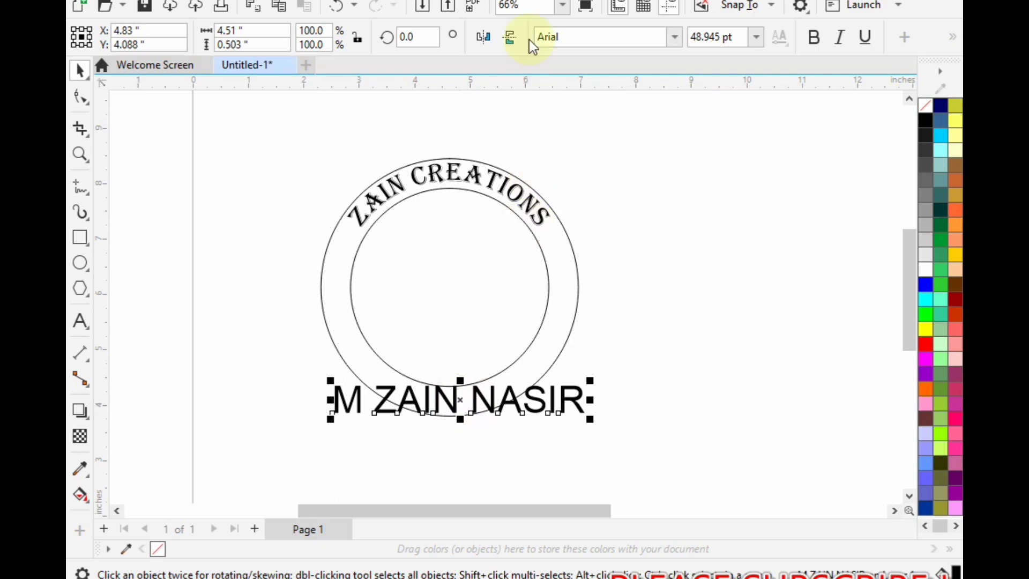
- Set the full-name text in Algerian and fit it along the lower inside of the inner circle
click(675, 37)
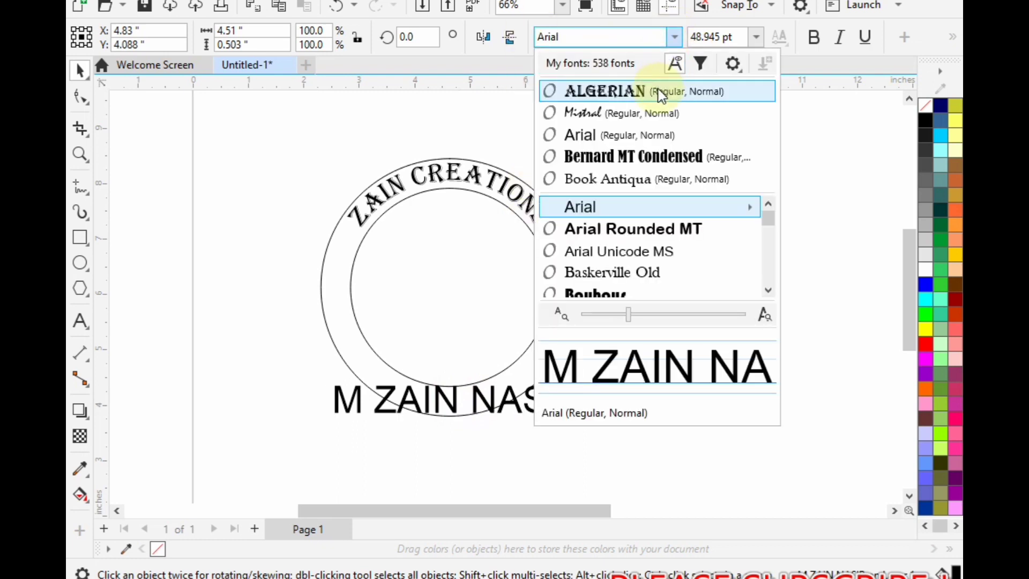
click(658, 89)
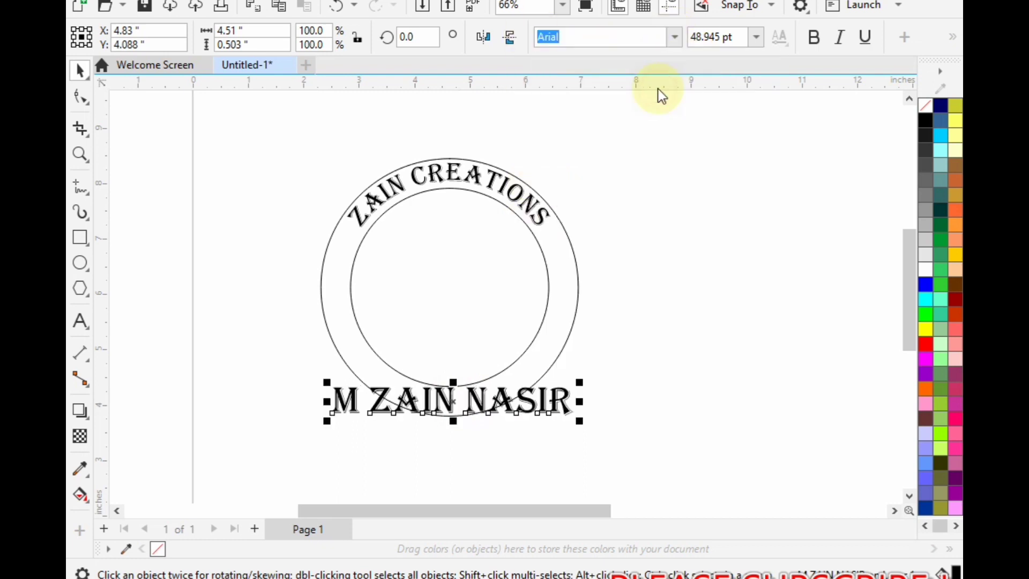
click(512, 0)
mouse_move(421, 0)
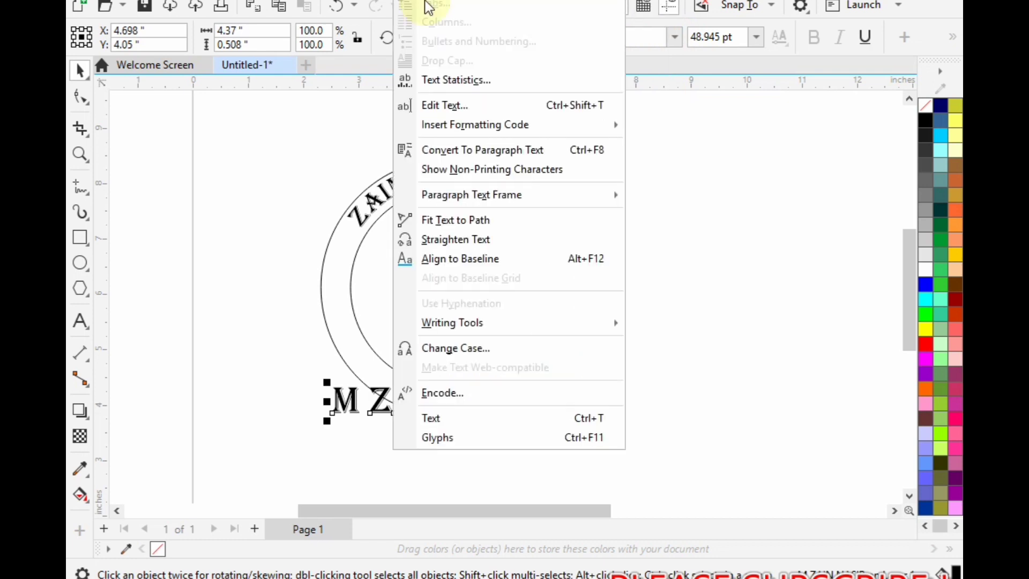
click(486, 224)
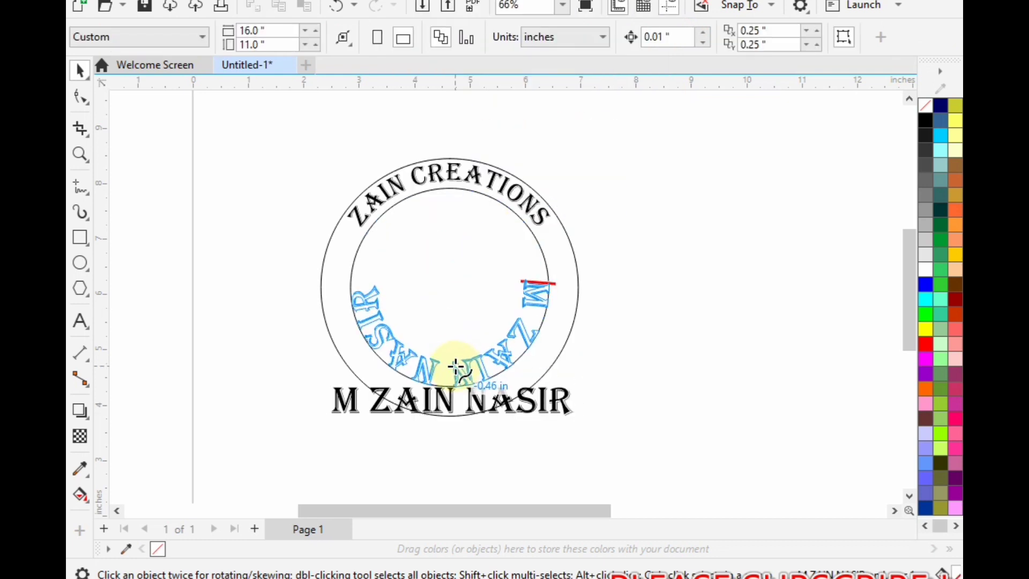
click(455, 368)
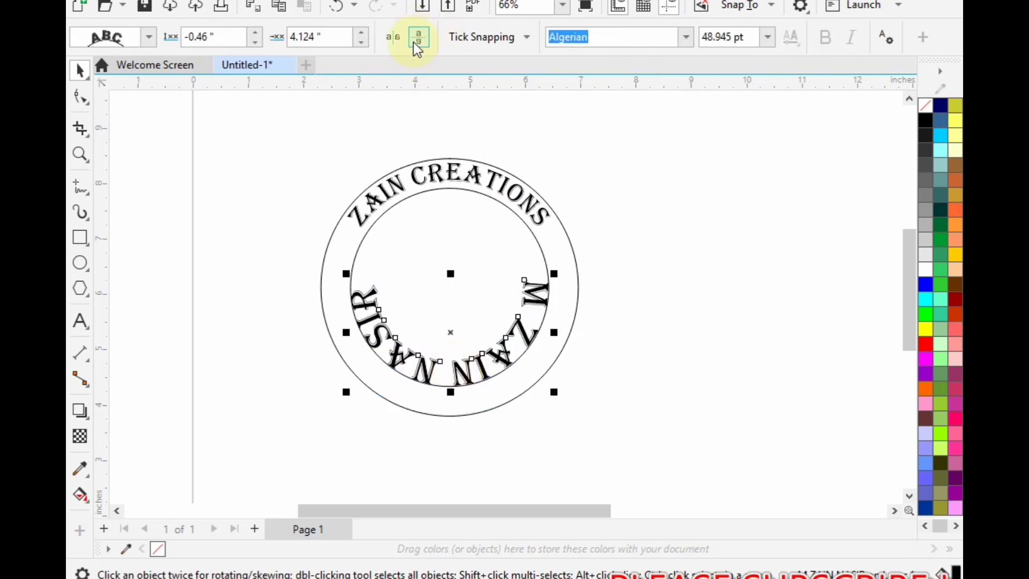
click(220, 187)
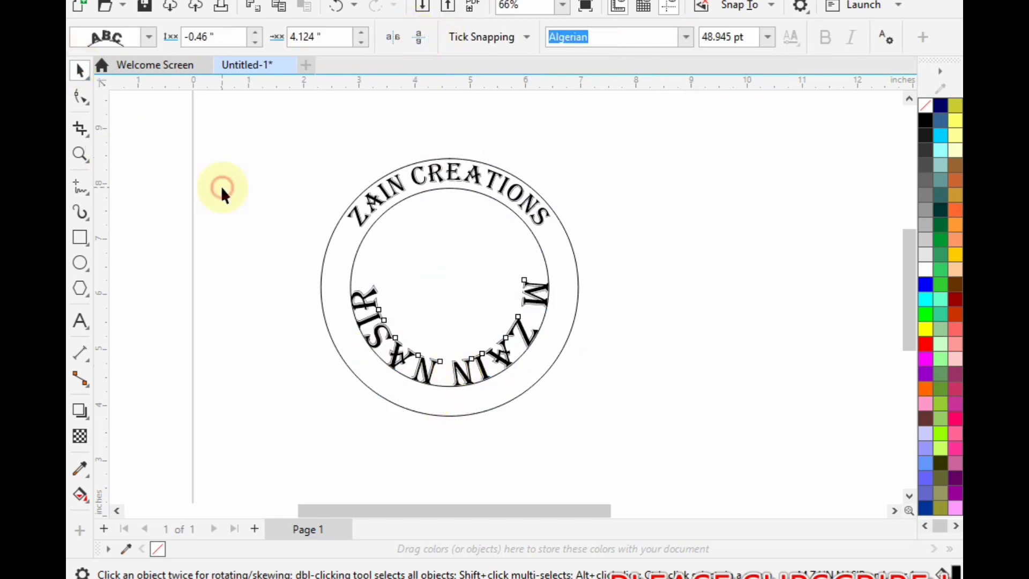
click(386, 345)
drag(390, 337, 413, 365)
click(417, 41)
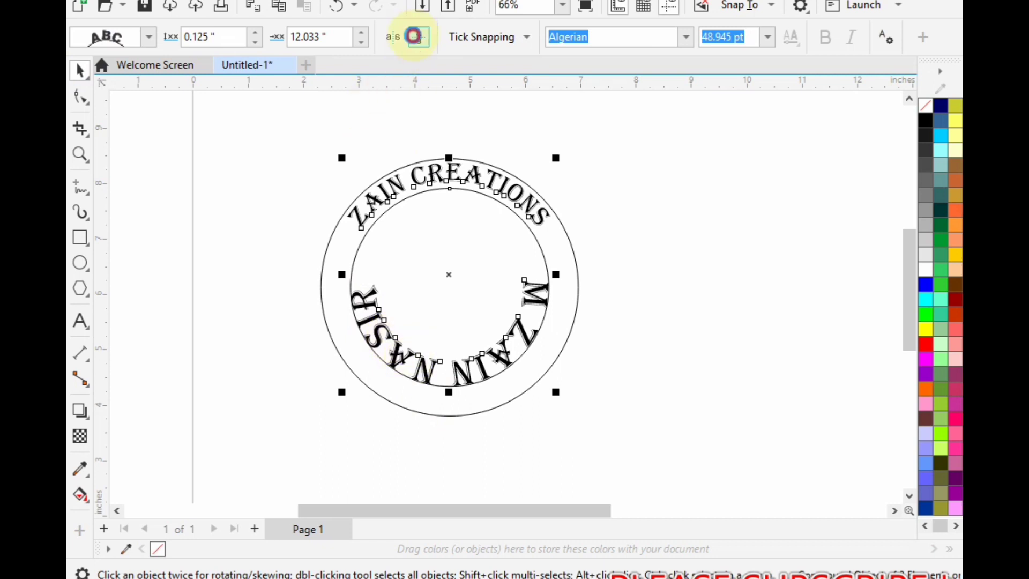
click(418, 41)
click(496, 455)
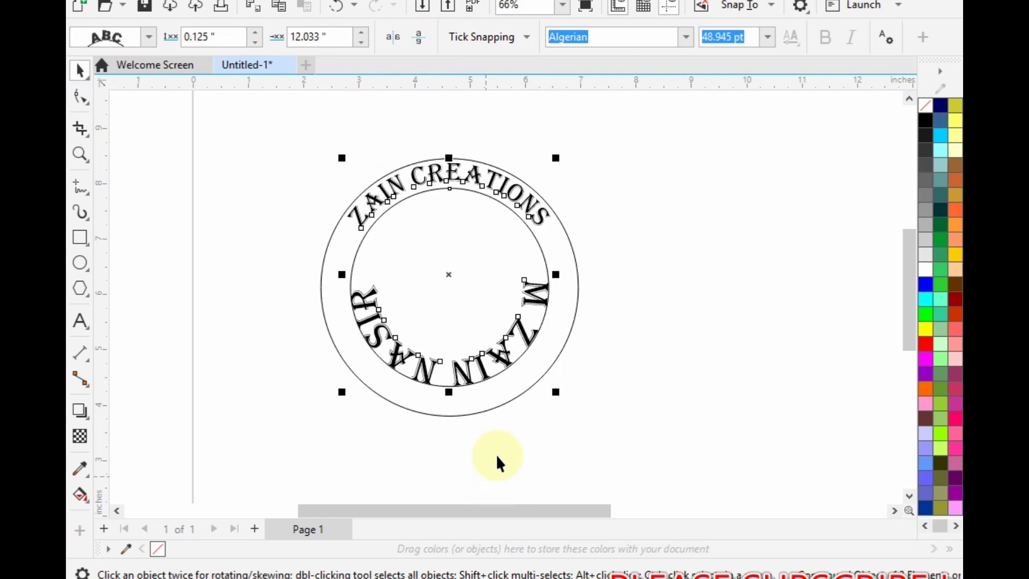
- Mirror only the curved full-name text both vertically and horizontally on its path so it reads upright
click(466, 378)
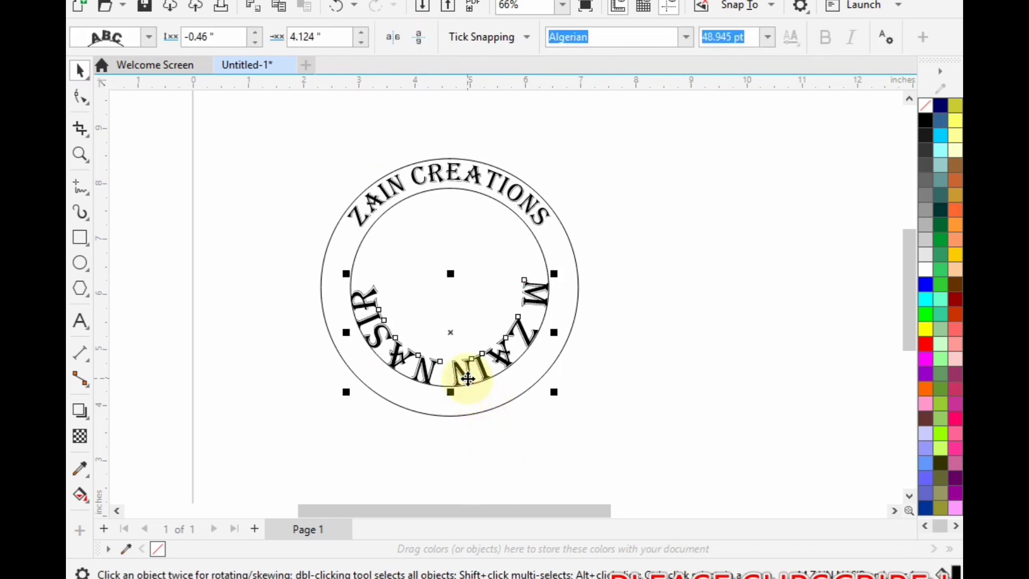
click(420, 38)
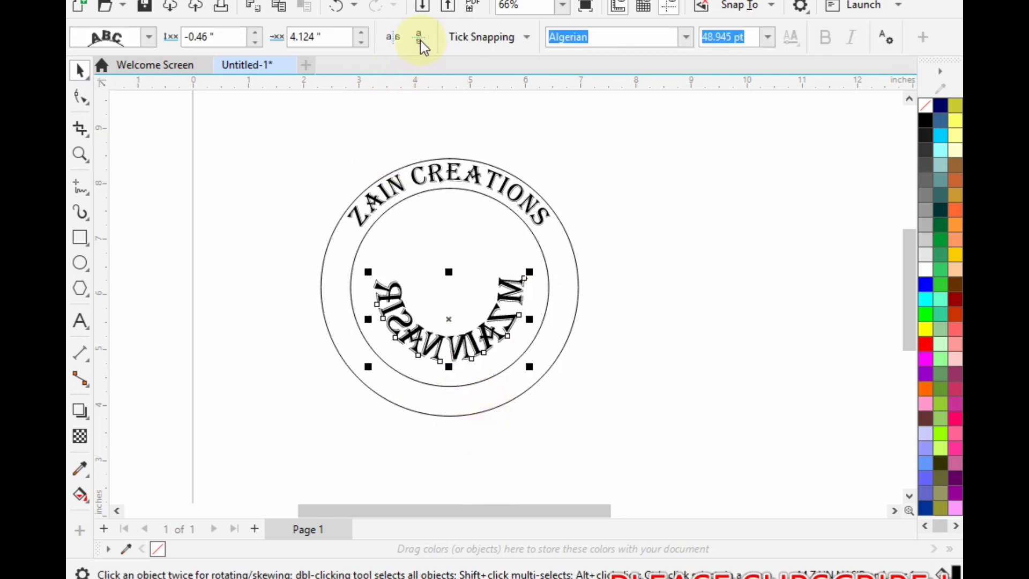
click(391, 38)
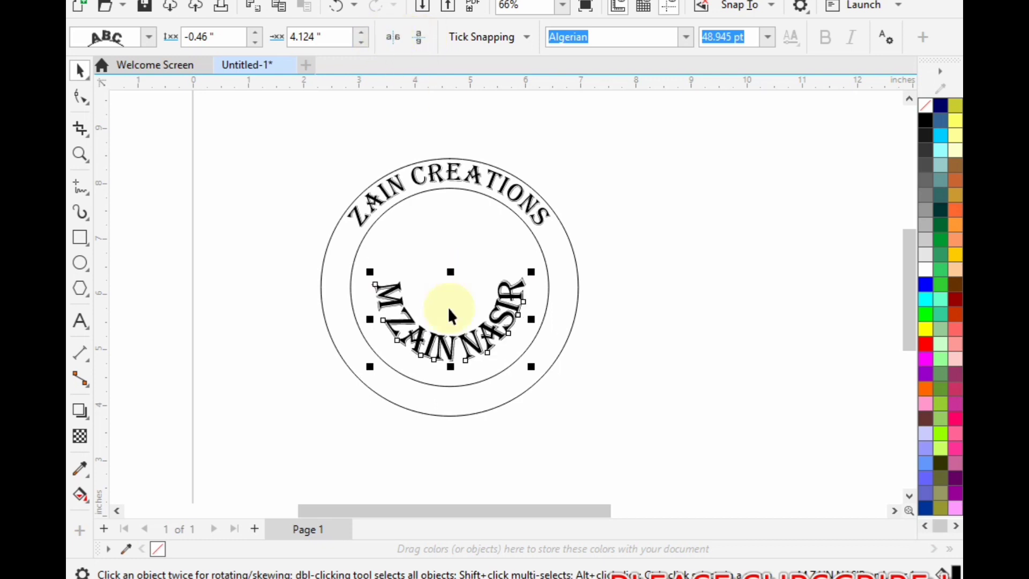
- Move the curved full-name text into the lower part of the ring, about 0.46 in from its path, and reduce it to about 43.6 pt
drag(451, 321, 452, 375)
scroll(464, 445, up, 1)
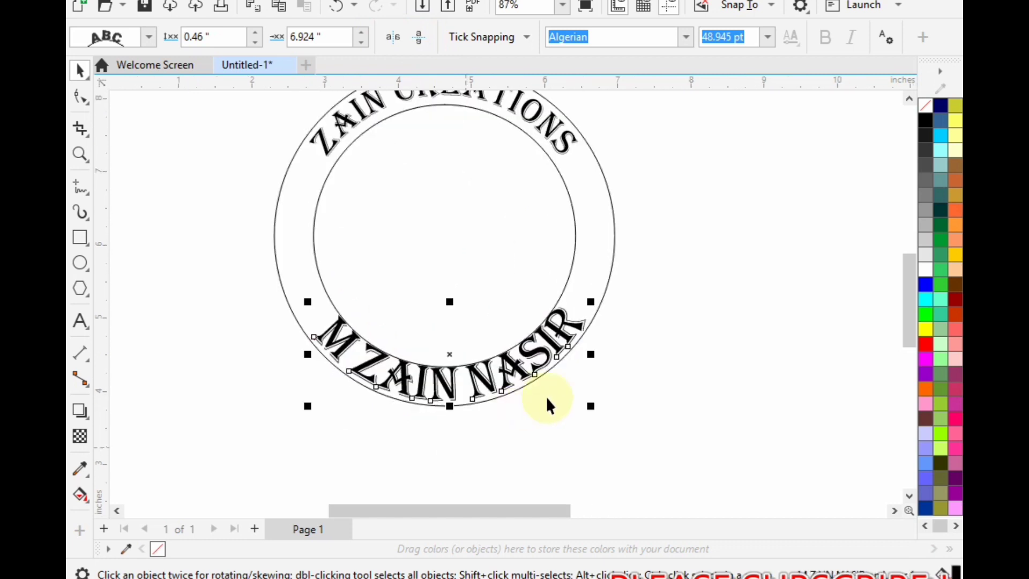
drag(590, 302, 589, 312)
scroll(467, 414, down, 2)
scroll(466, 411, up, 1)
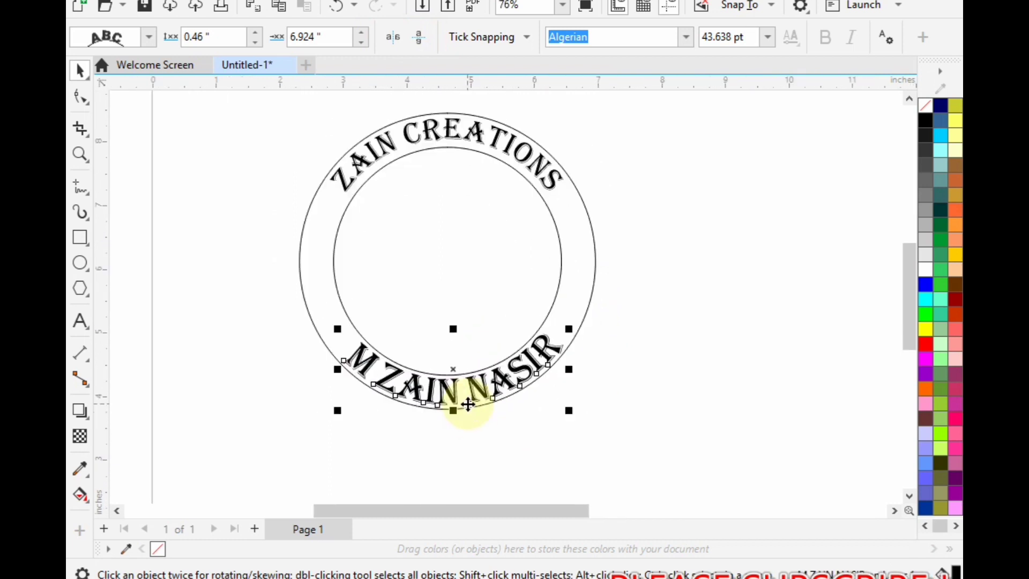
- Shrink the inner circle about its centre to about 3.25 in in diameter so the ring becomes wider
click(429, 131)
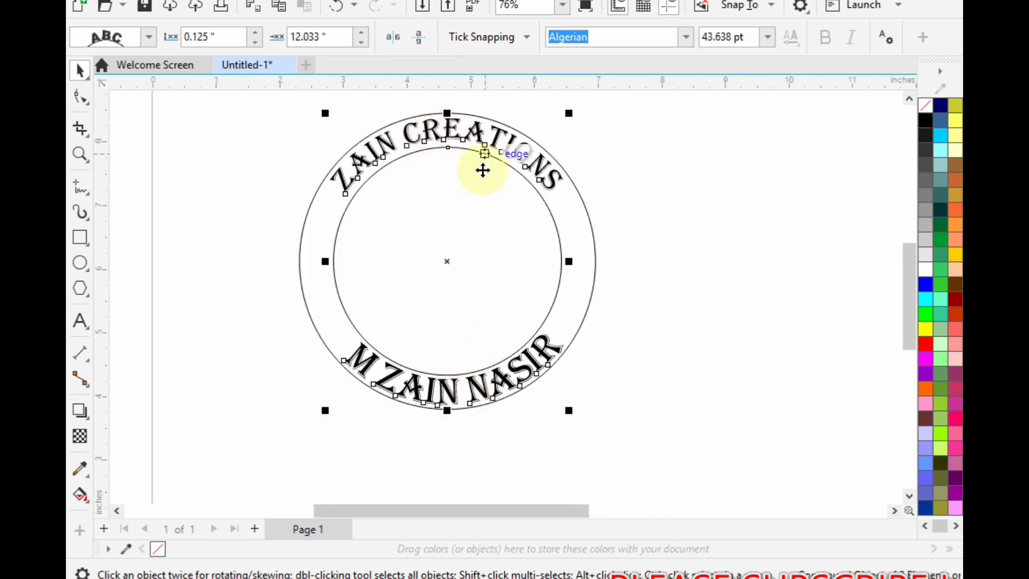
click(481, 213)
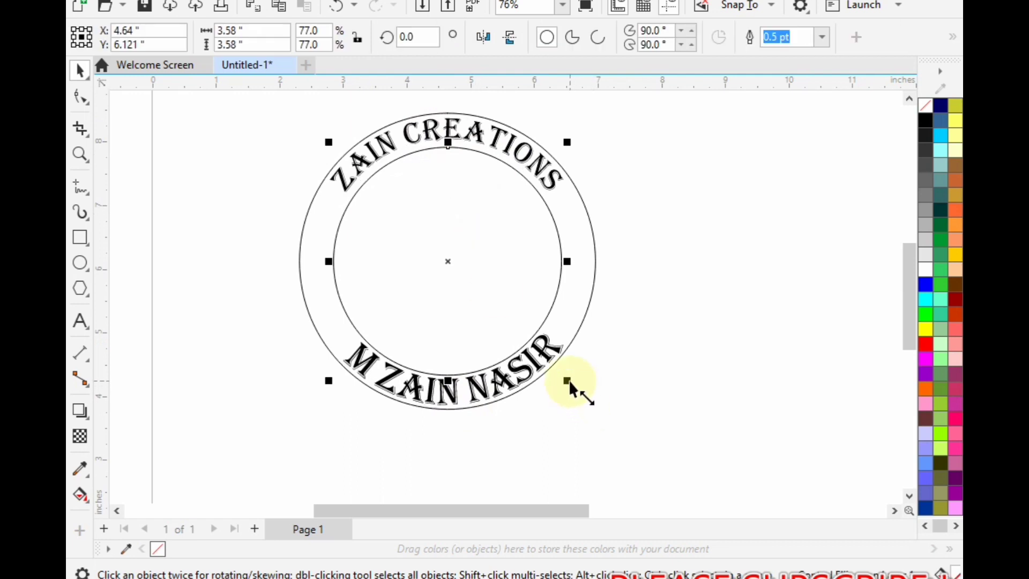
drag(568, 382, 555, 369)
- Enlarge the curved full-name text to about 54.5 pt and offset it about 0.51 in from its path
click(500, 378)
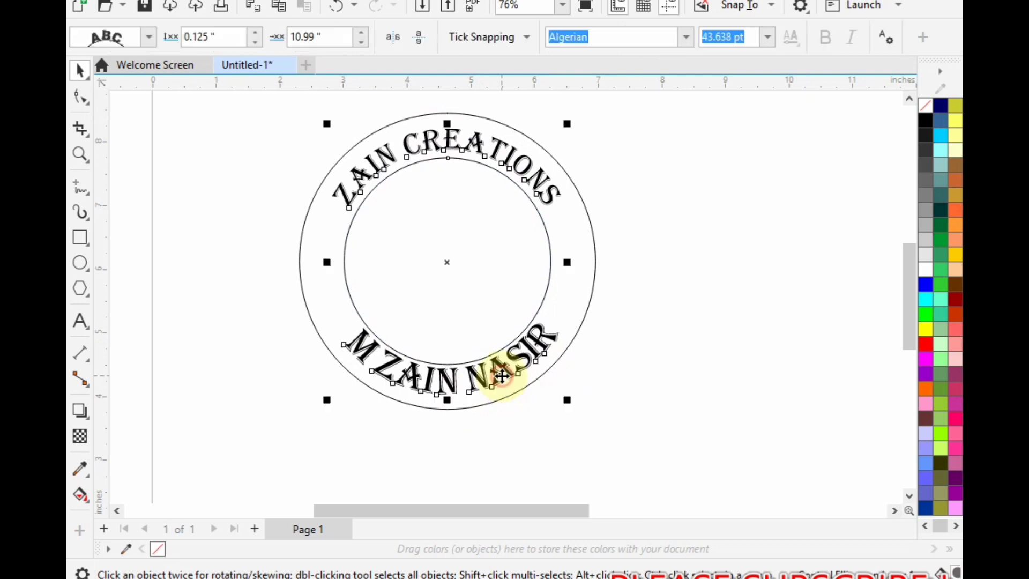
click(553, 373)
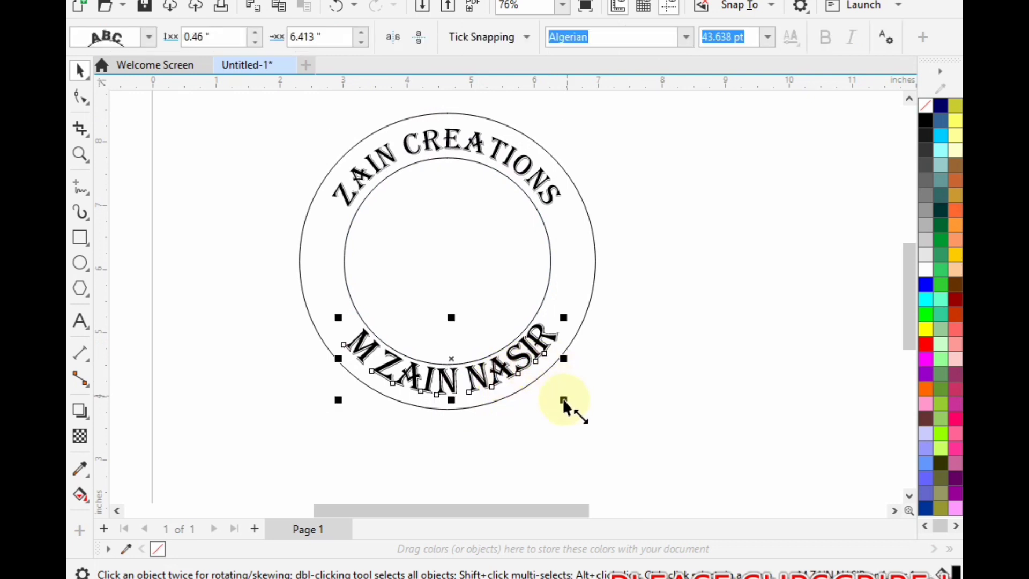
drag(564, 400, 590, 416)
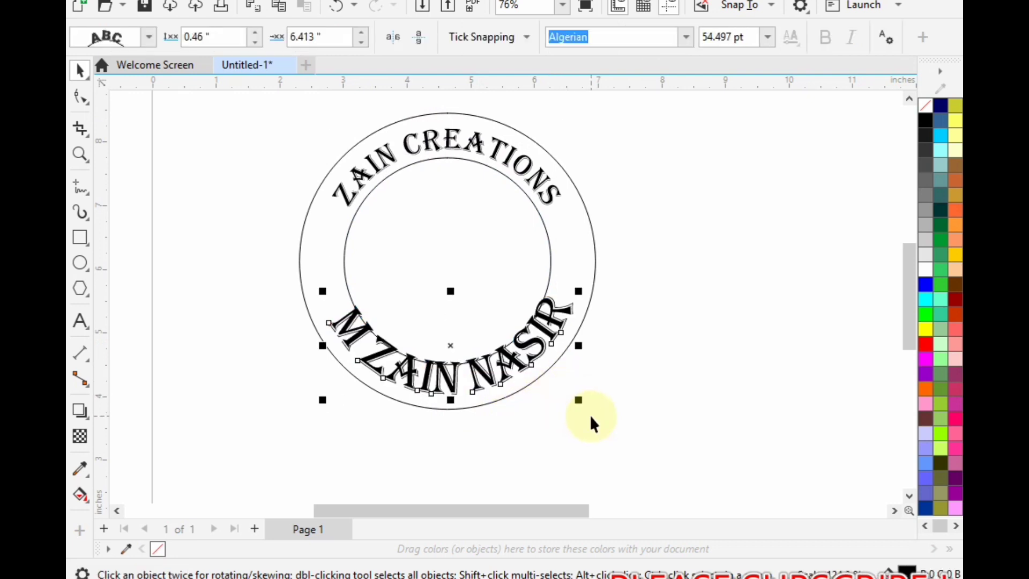
drag(455, 348, 453, 353)
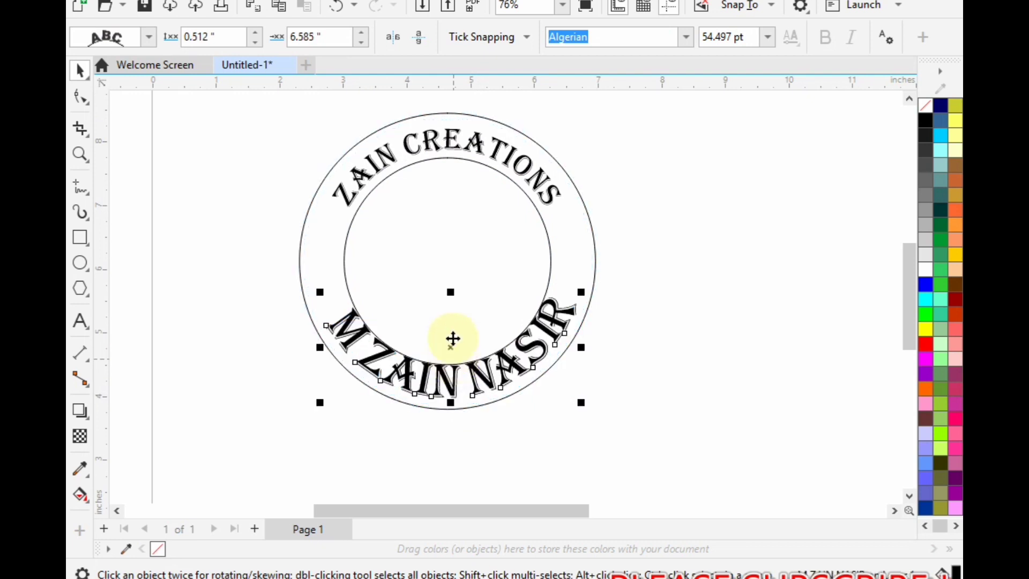
- Enlarge the curved ZAIN CREATIONS text along the top of the ring to about 40.4 pt
click(421, 146)
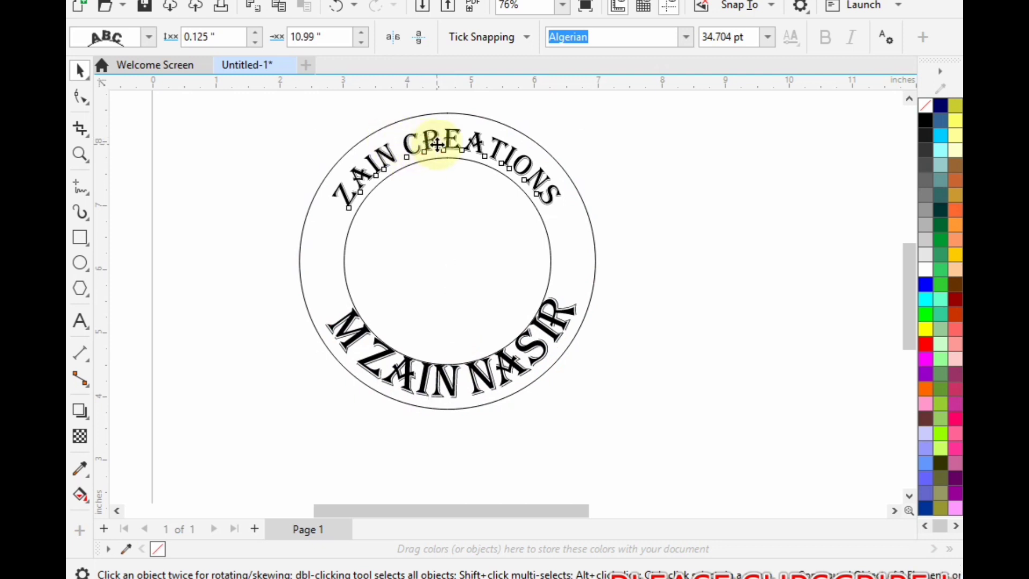
drag(573, 218, 592, 343)
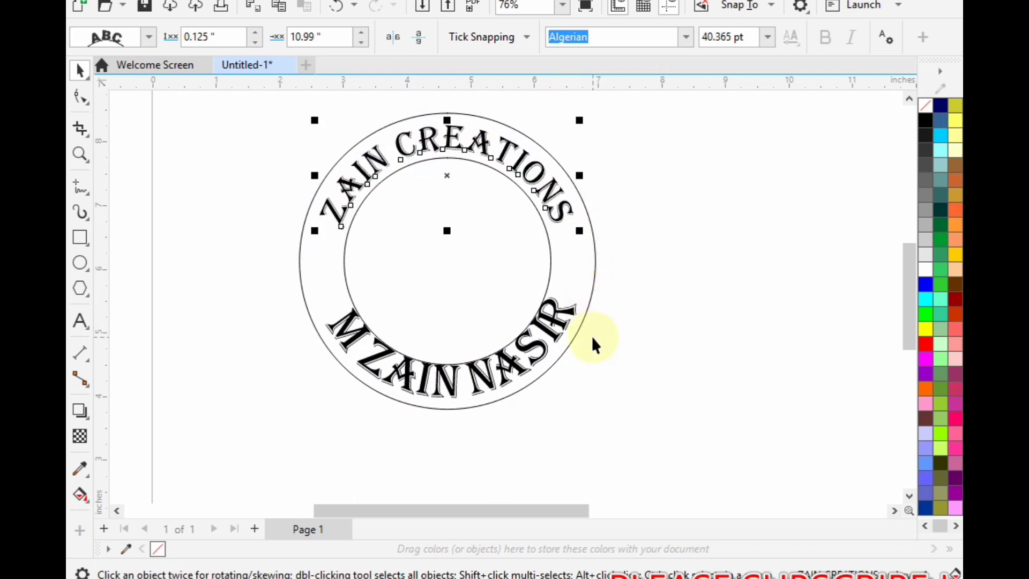
click(654, 327)
scroll(472, 355, down, 1)
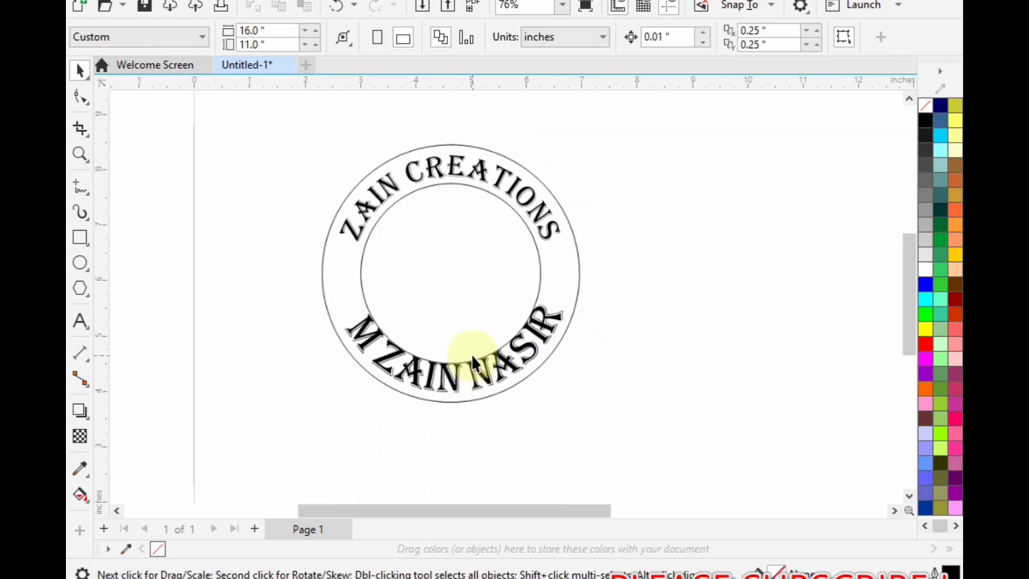
- Reduce only the curved full-name text at the bottom of the ring to about 46.7 pt
click(512, 365)
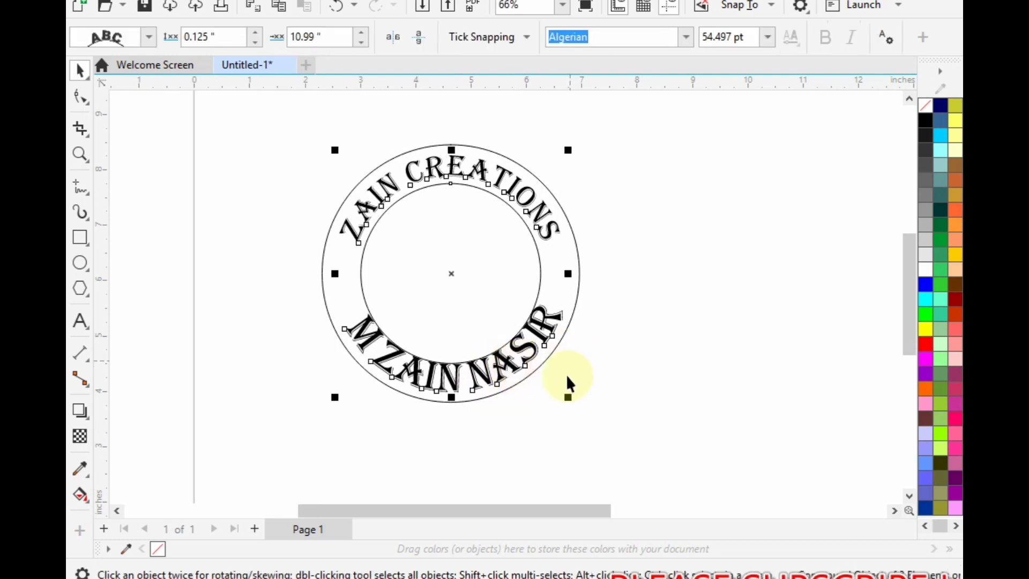
click(530, 347)
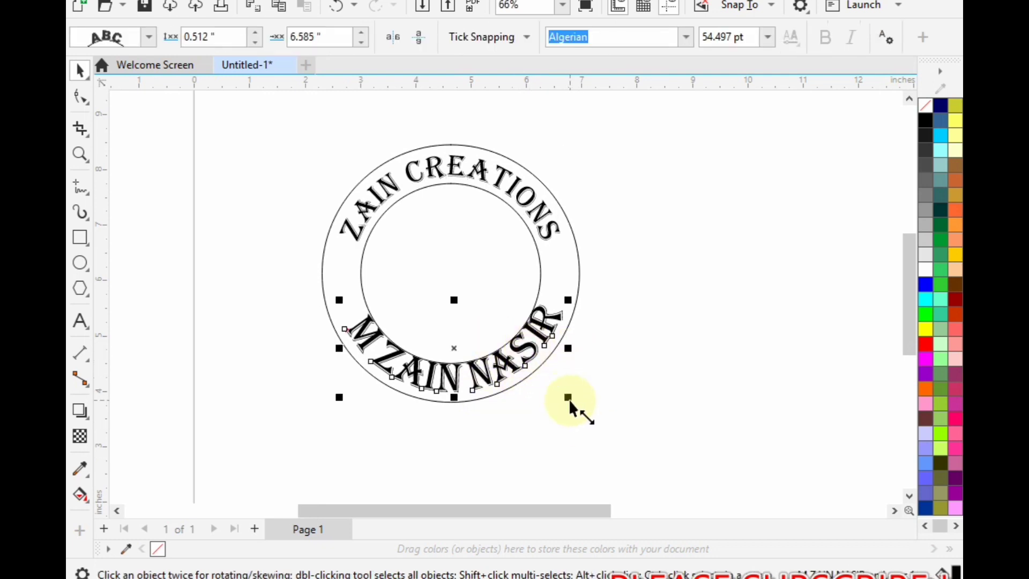
drag(564, 394, 560, 390)
click(482, 407)
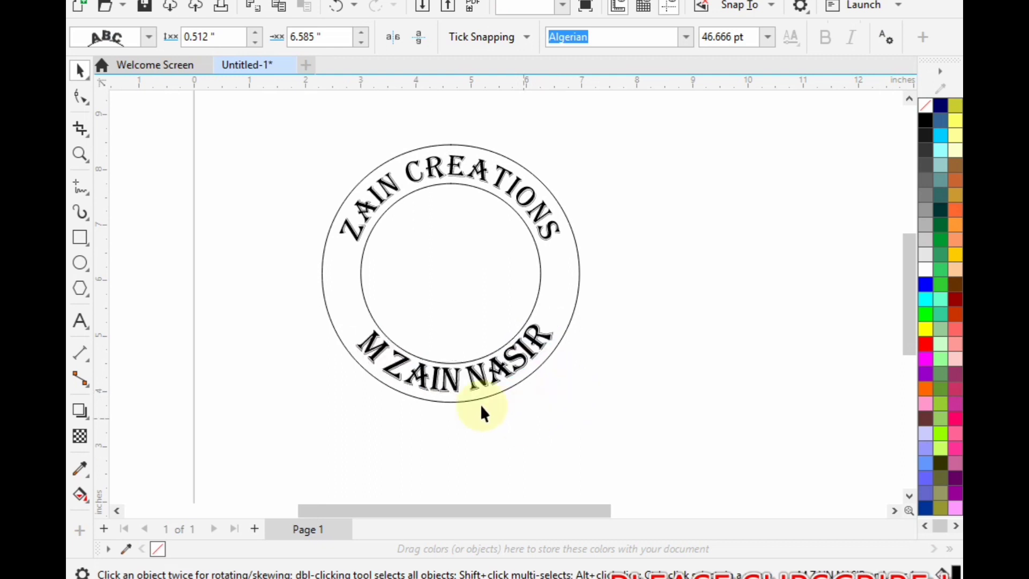
- Add an asterisk as text below the ring, enlarge it to about 245 pt and set it in Algerian
click(81, 321)
click(335, 433)
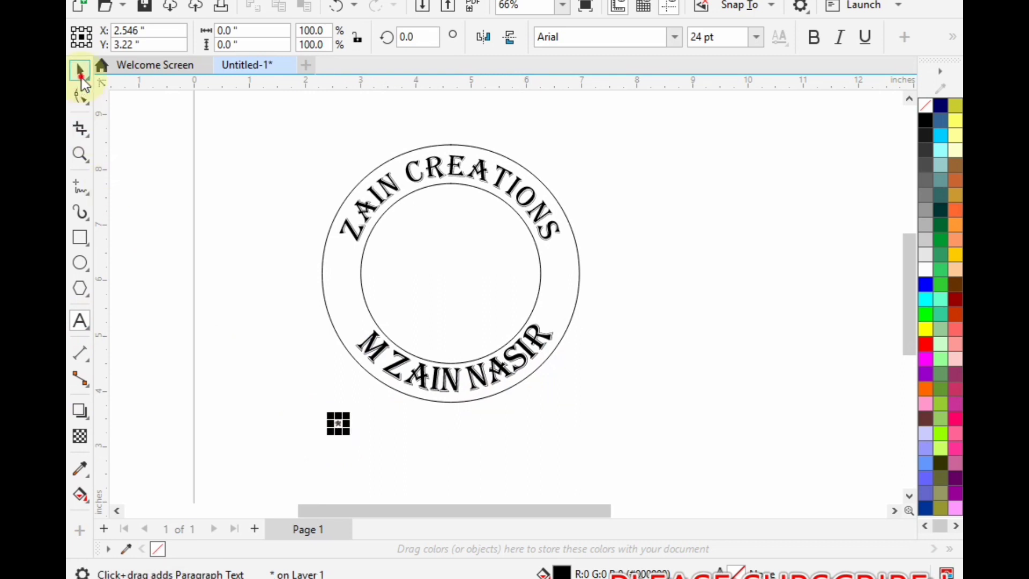
click(81, 72)
drag(348, 436, 432, 481)
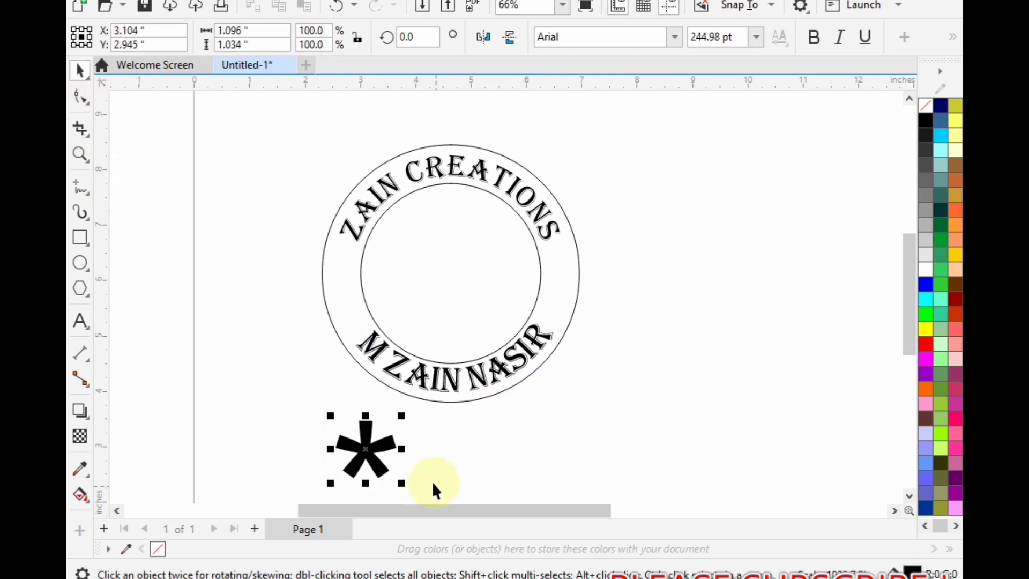
click(680, 37)
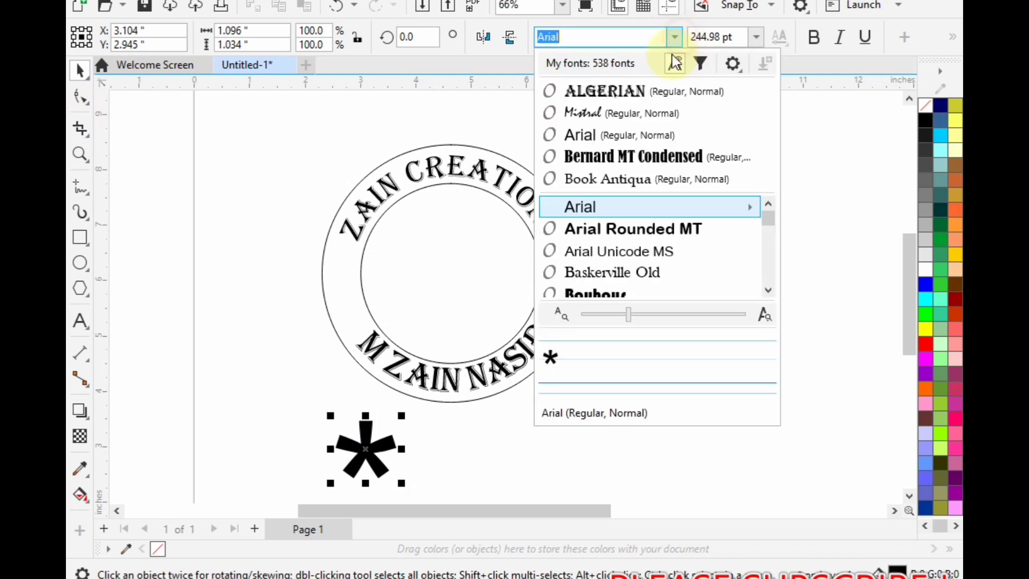
click(661, 96)
- Reduce the asterisk to about 122.2 pt, place it in the ring's left side and copy it to the right side
drag(398, 489, 345, 280)
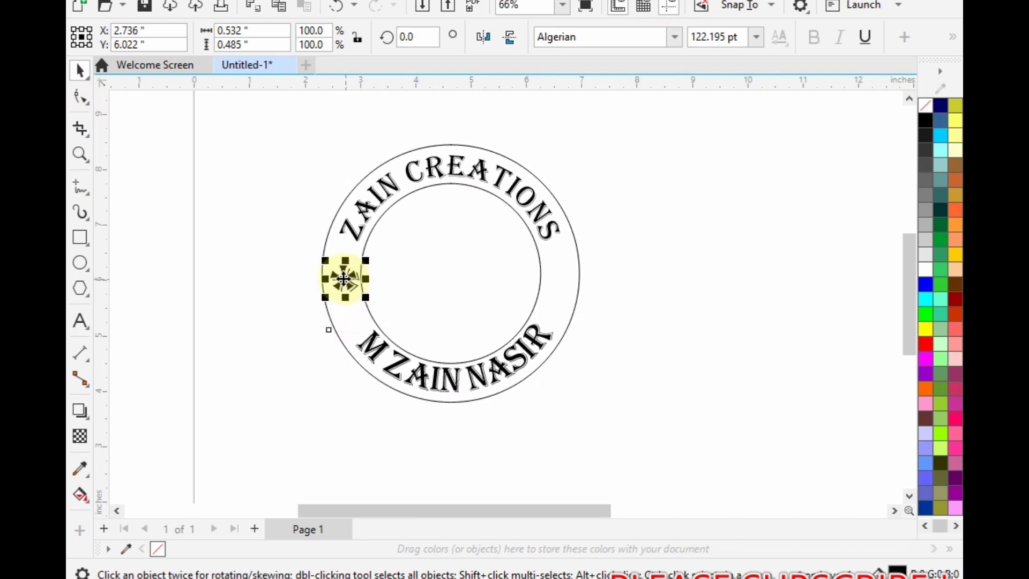
right_click(554, 282)
drag(411, 278, 558, 282)
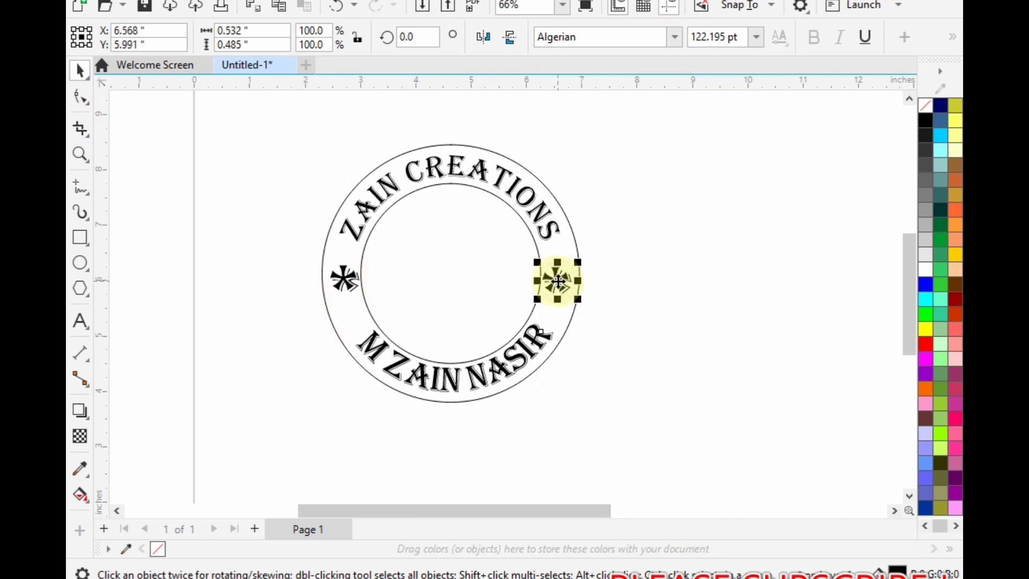
- Align the centres of the two asterisks horizontally so both sit at the same height in the ring
shift+click(437, 281)
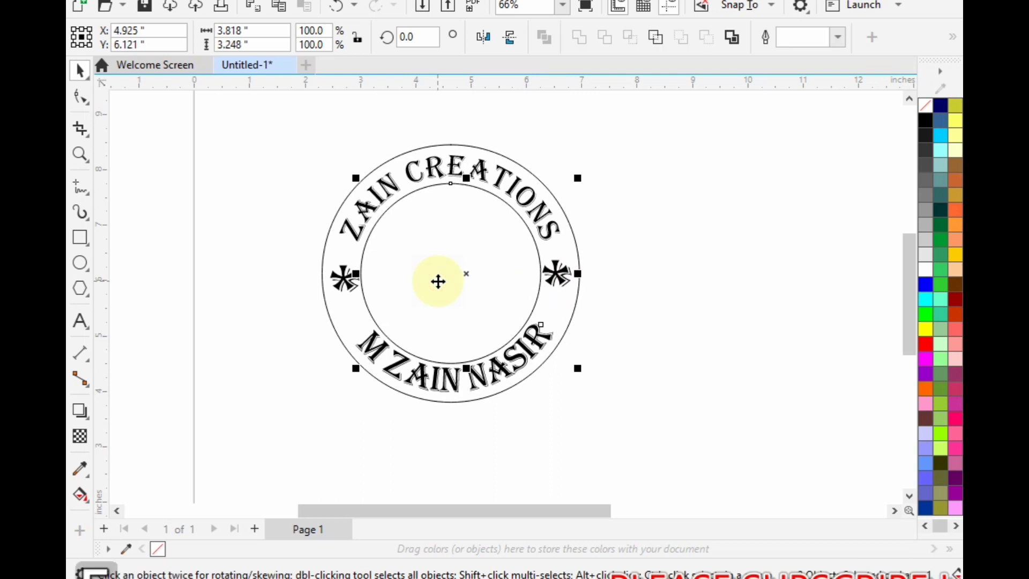
drag(656, 254, 296, 309)
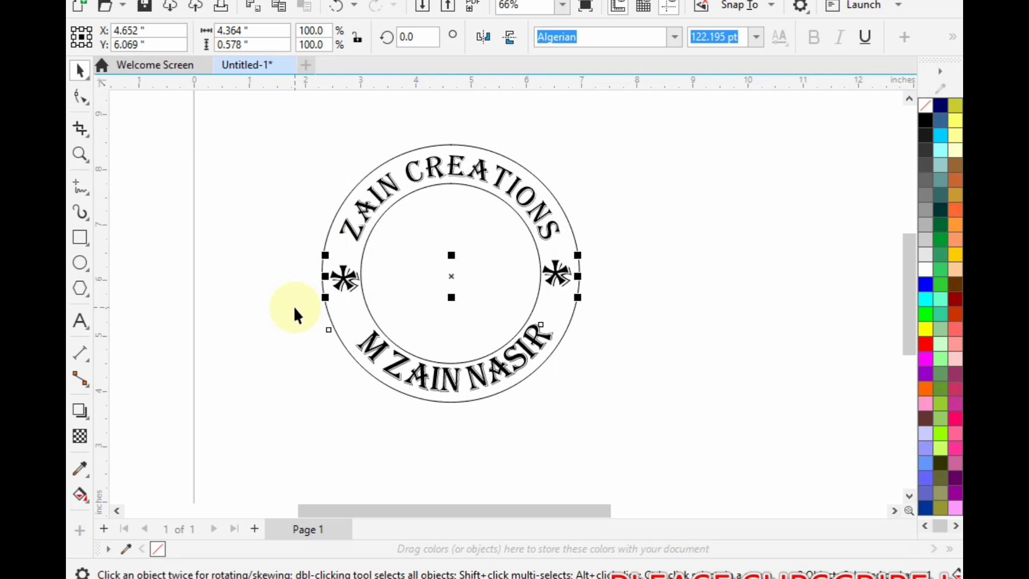
key(e)
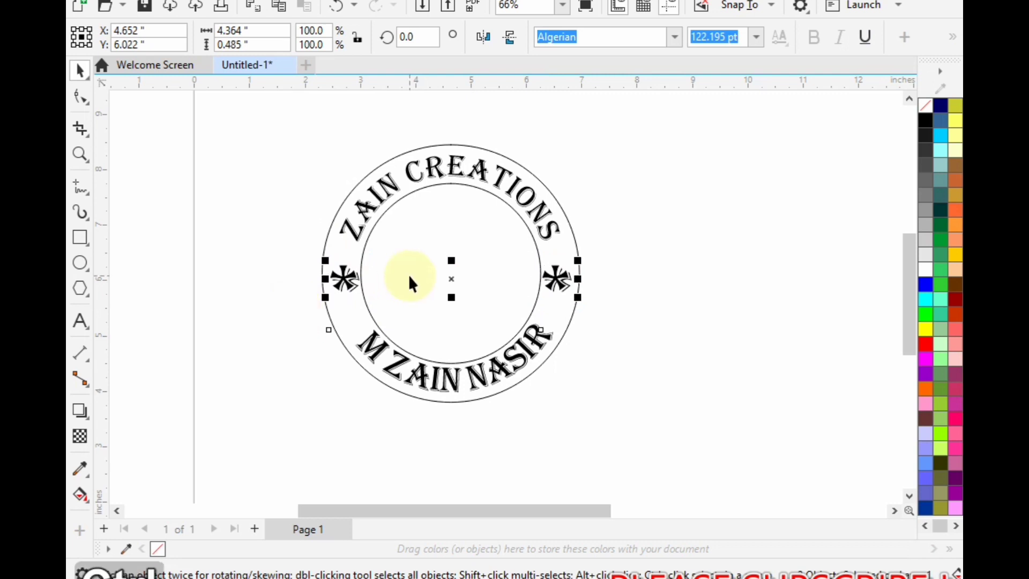
click(731, 370)
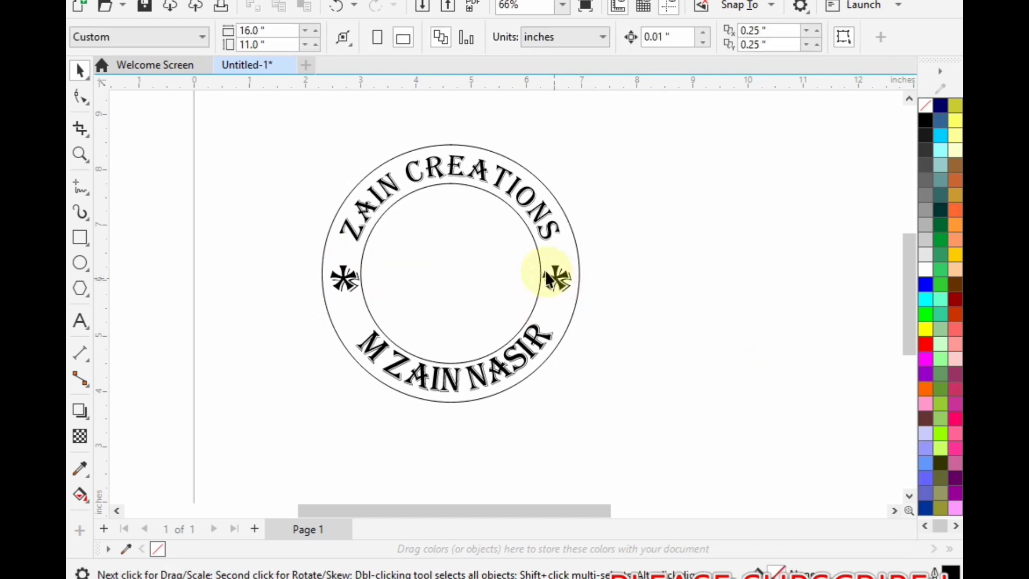
- Nudge the right asterisk about 0.09 in to the right within the ring
click(552, 279)
ctrl+click(554, 278)
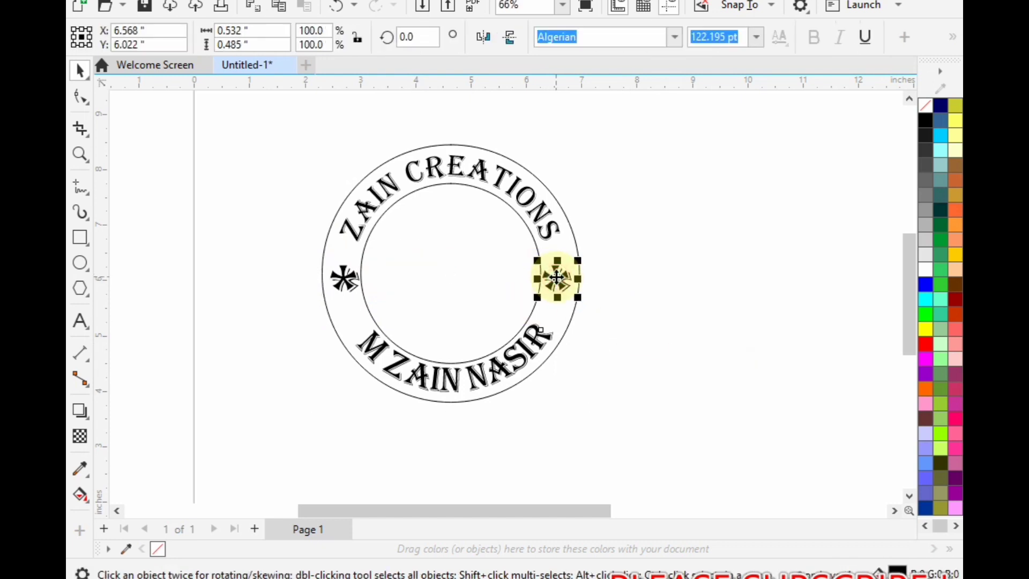
key(Right)
key(Right)
key(Right)
key(Right)
key(Right)
key(Right)
key(Right)
key(Right)
key(Right)
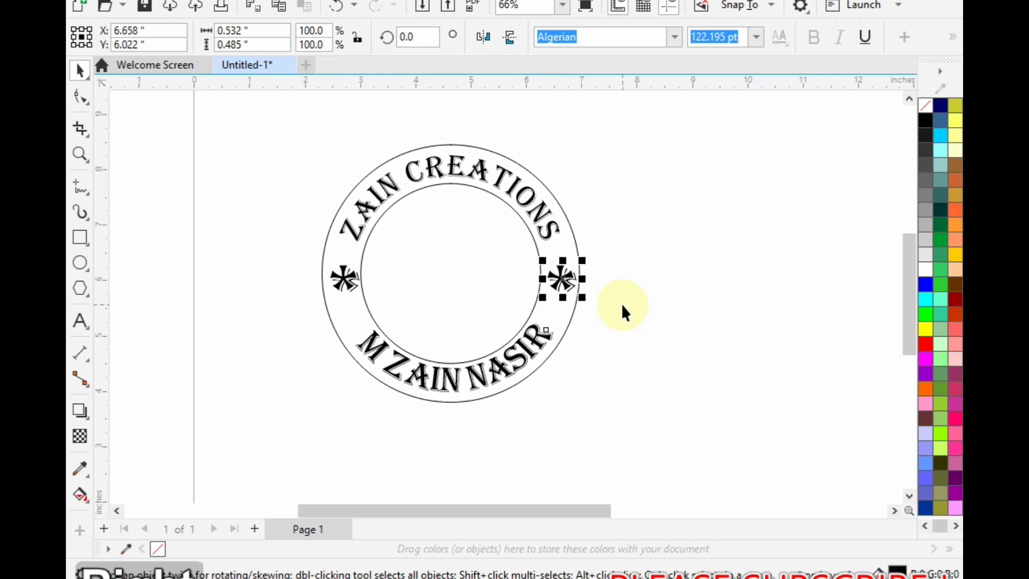
click(615, 264)
- Group the two asterisks and align the group with the inner circle's horizontal centre line
drag(435, 305, 433, 307)
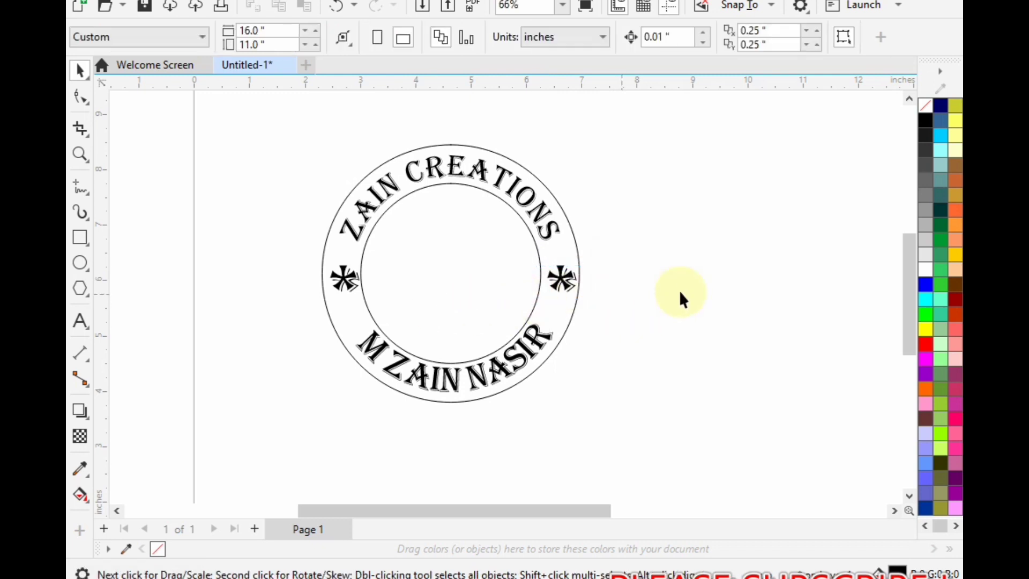
drag(617, 237, 517, 299)
drag(401, 297, 283, 298)
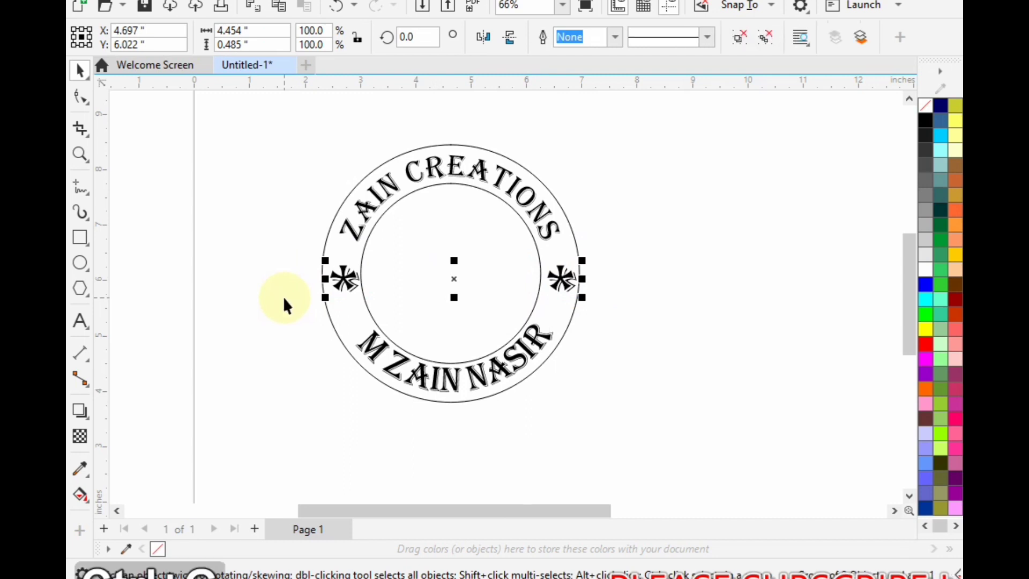
shift+click(466, 236)
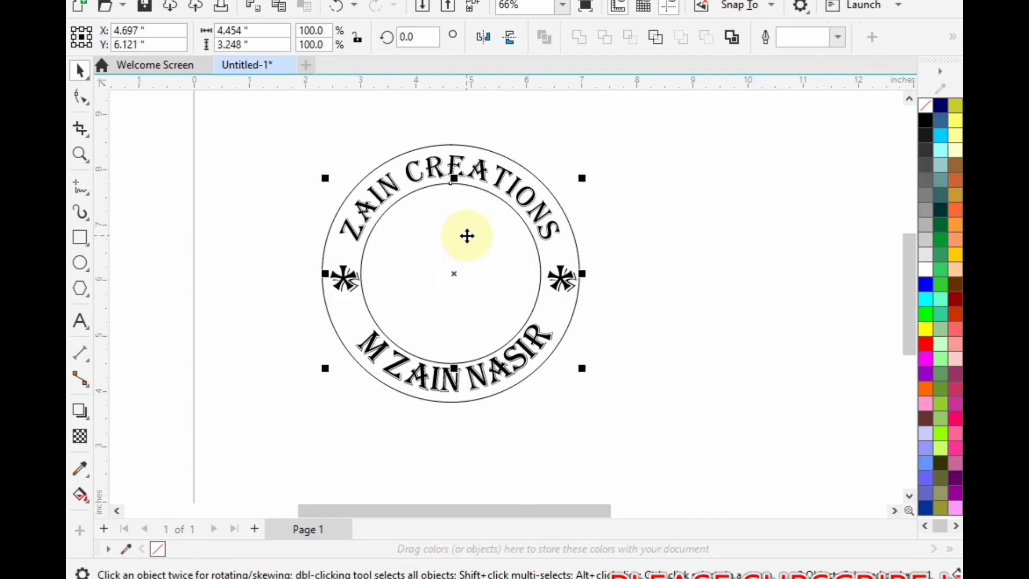
click(573, 351)
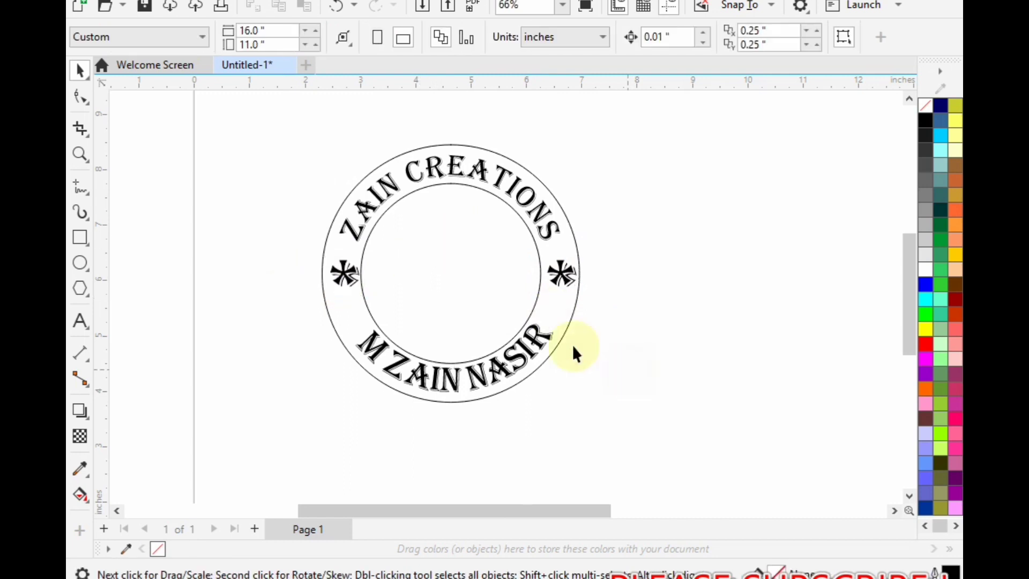
- Nudge the grouped asterisks about 0.07 in to the left to balance them in the ring
click(343, 275)
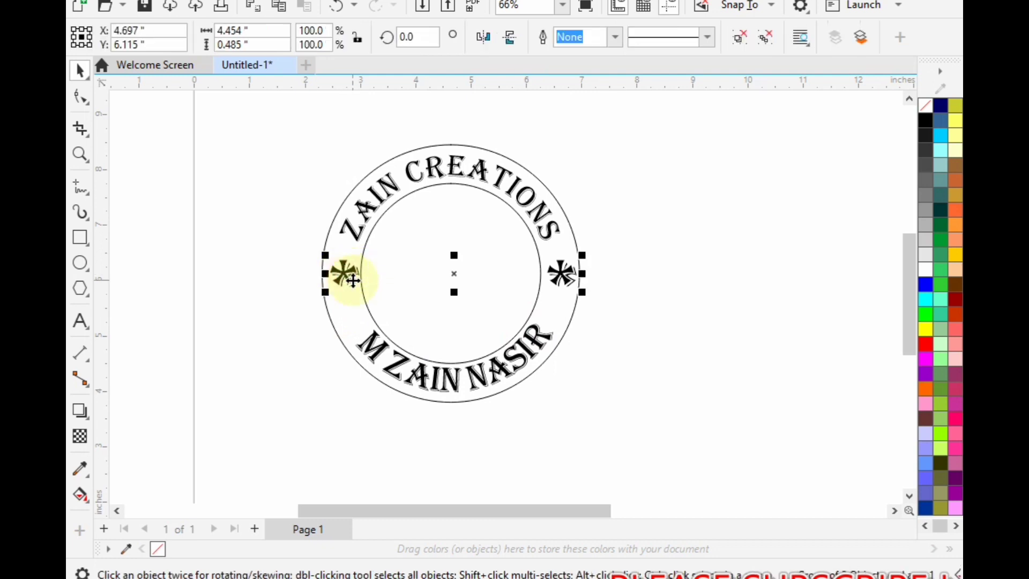
key(Left)
key(Left)
key(Left)
key(Left)
key(Left)
key(Left)
key(Left)
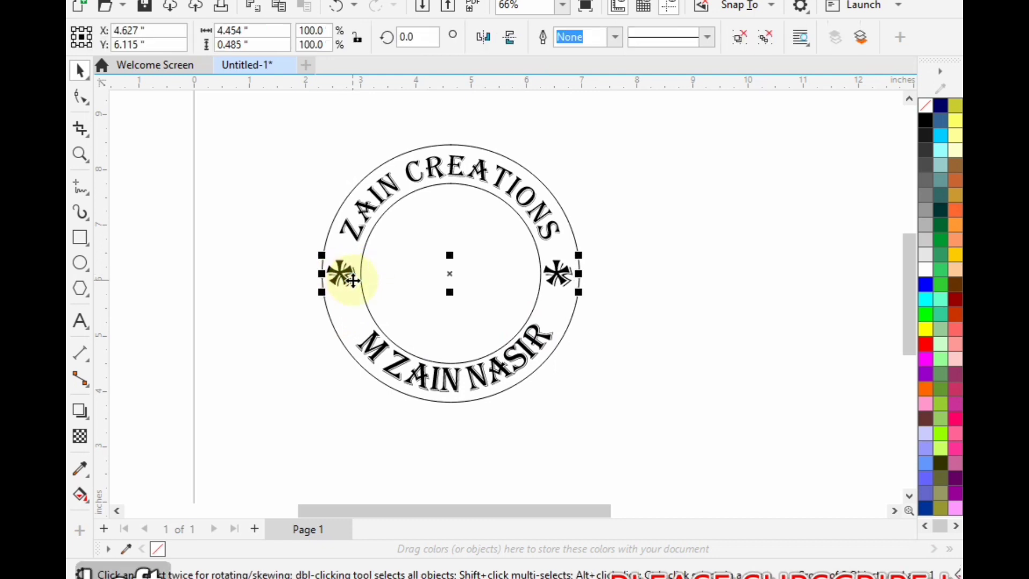
click(684, 441)
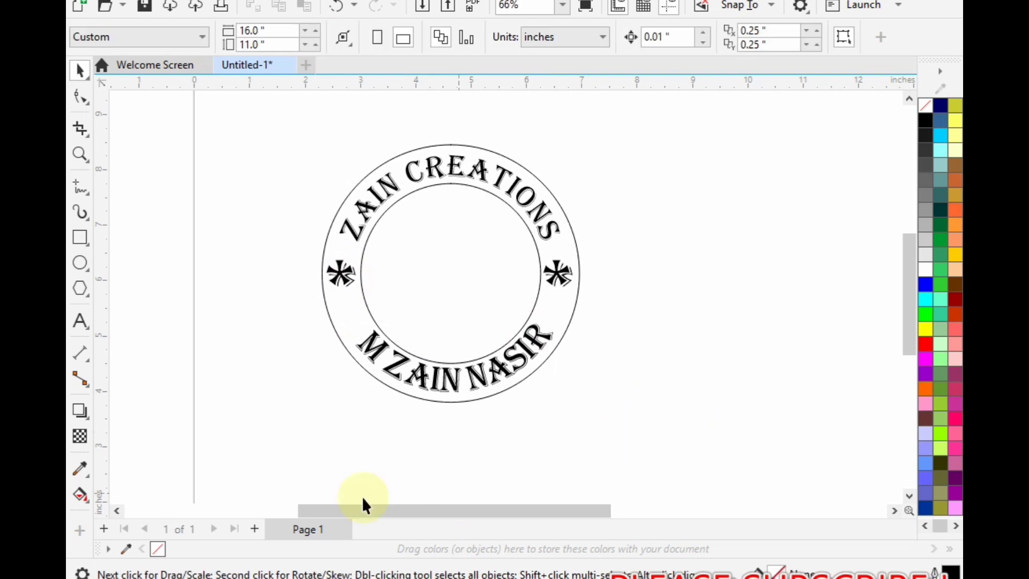
- Add the text "ZC" beside the lower left of the ring and enlarge it to about 128.6 pt
click(80, 320)
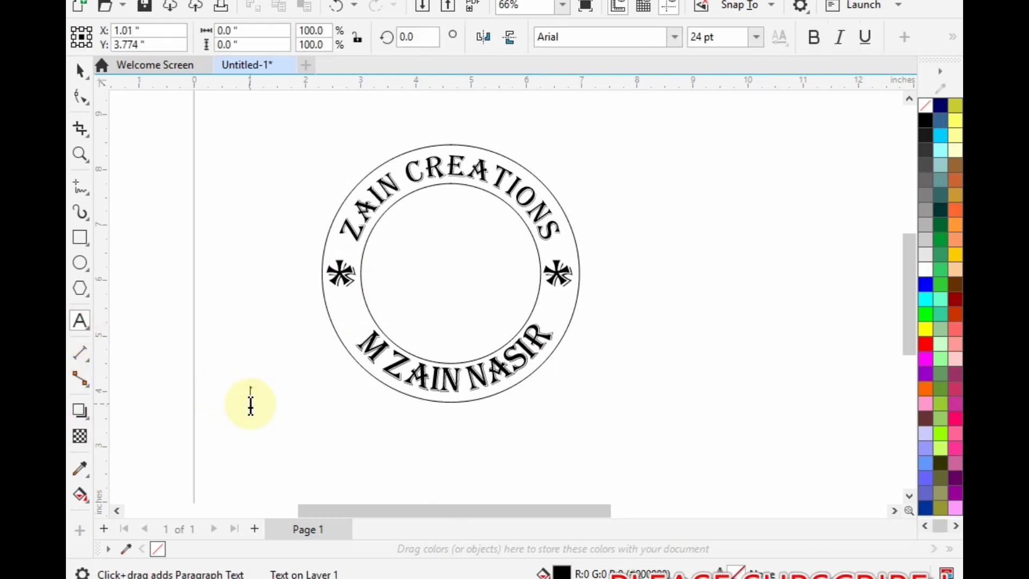
click(250, 405)
text(ZC)
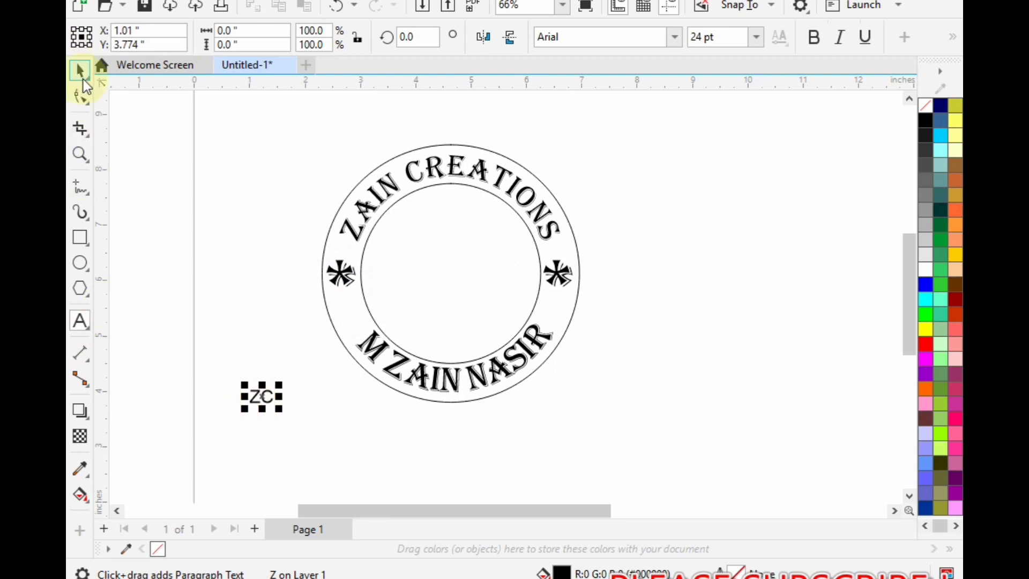
click(83, 80)
drag(279, 407, 381, 469)
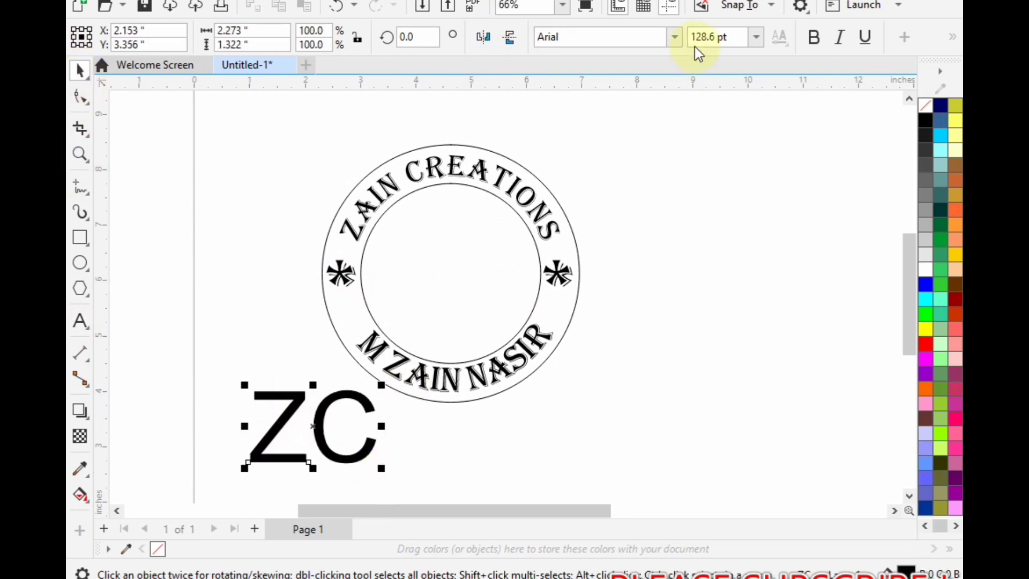
- Set the ZC text in Algerian and centre it inside the inner circle
click(674, 37)
click(650, 91)
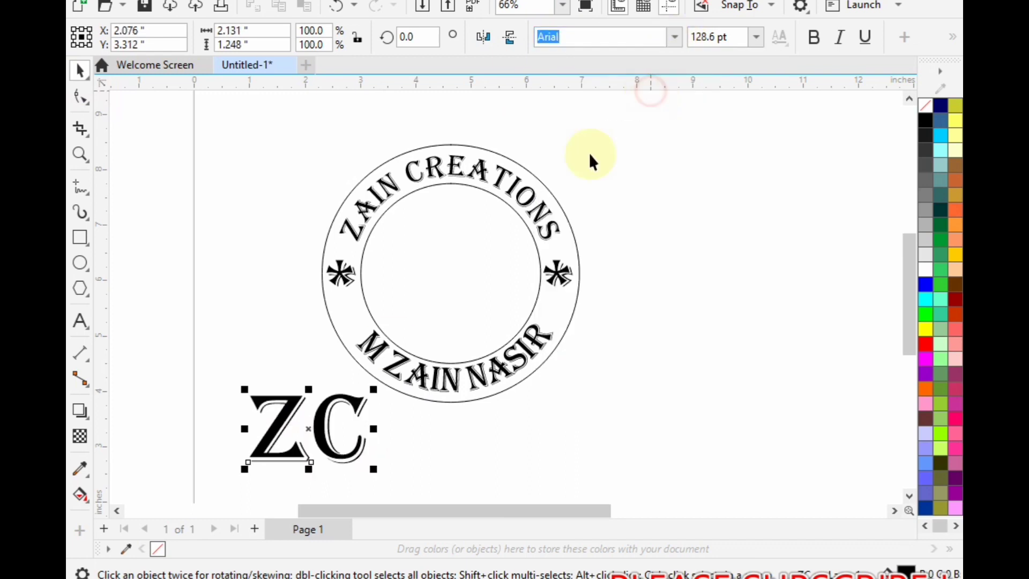
click(307, 434)
drag(308, 433, 450, 277)
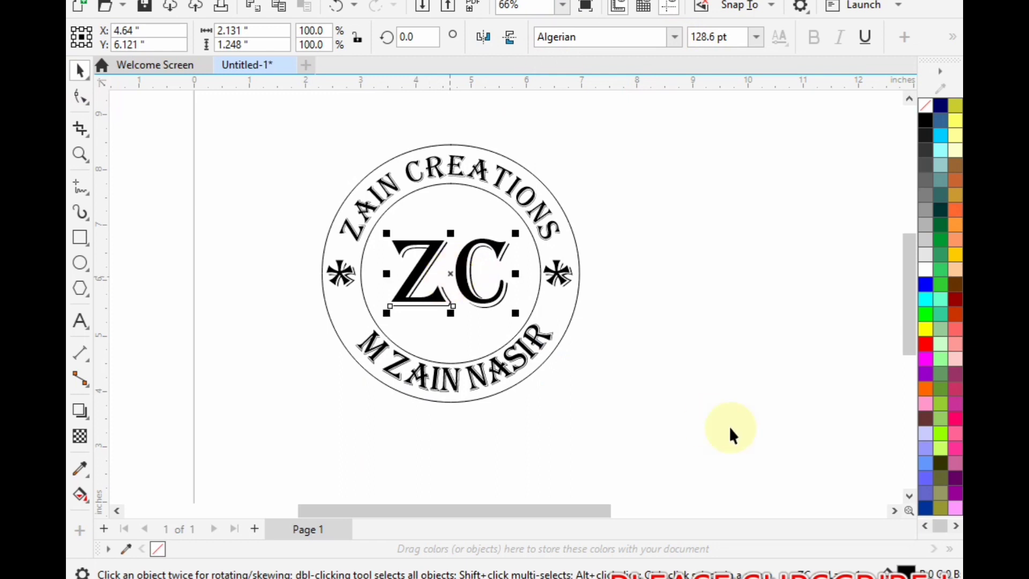
click(633, 413)
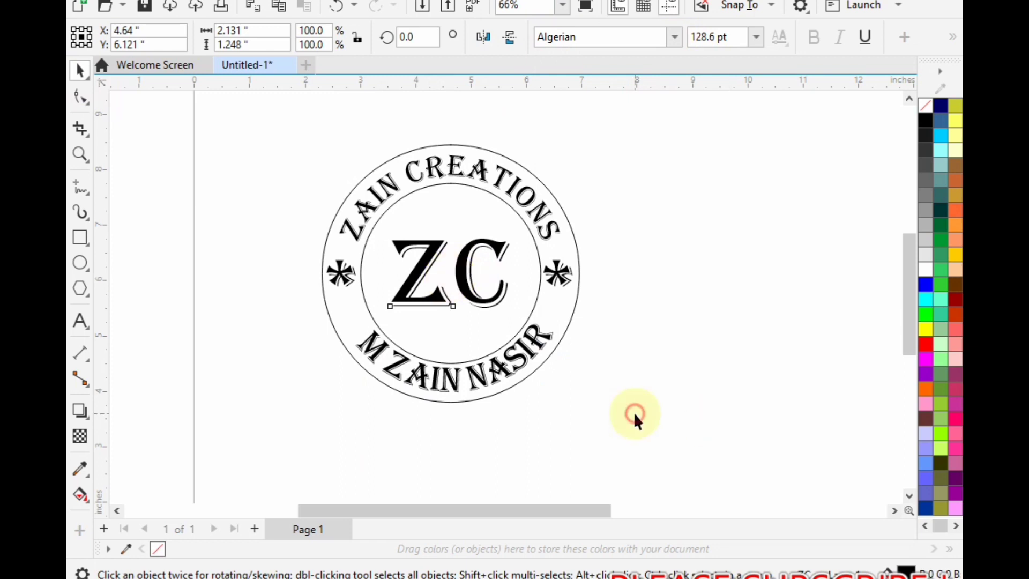
click(472, 276)
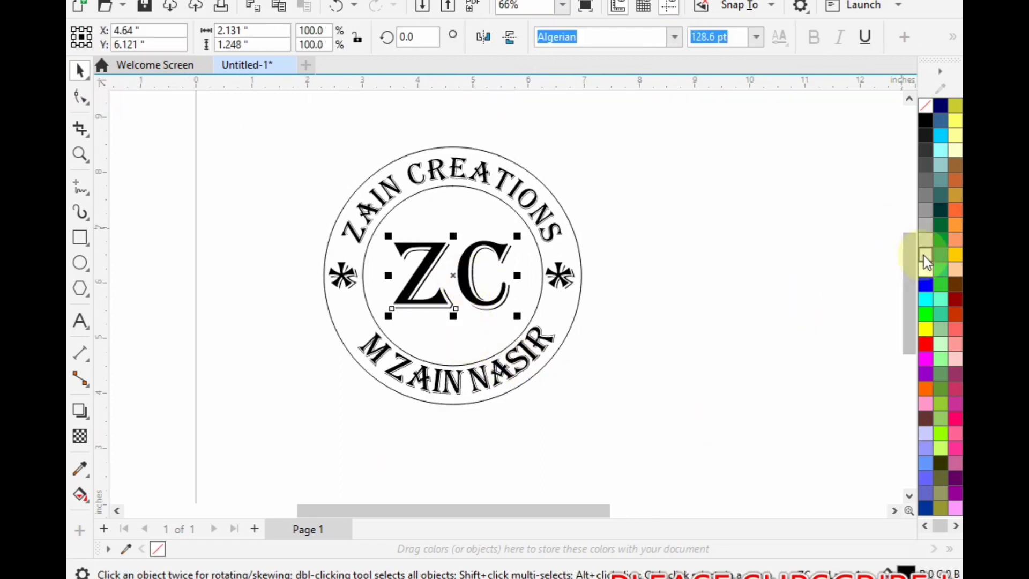
click(748, 294)
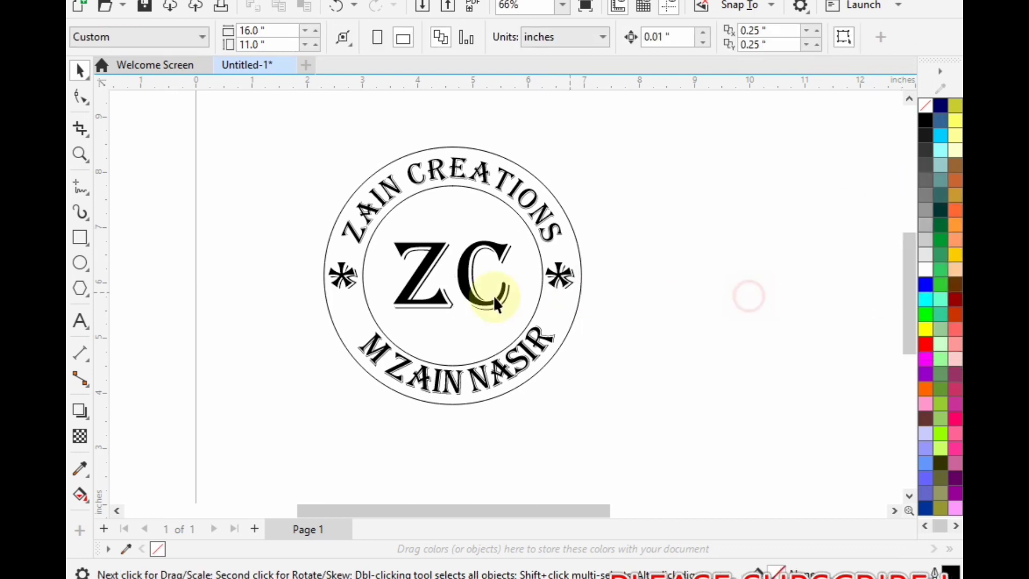
- Group the whole stamp, including both circles, the curved texts, the asterisks and the ZC initials, and leave it deselected
scroll(466, 310, down, 3)
drag(288, 181, 585, 427)
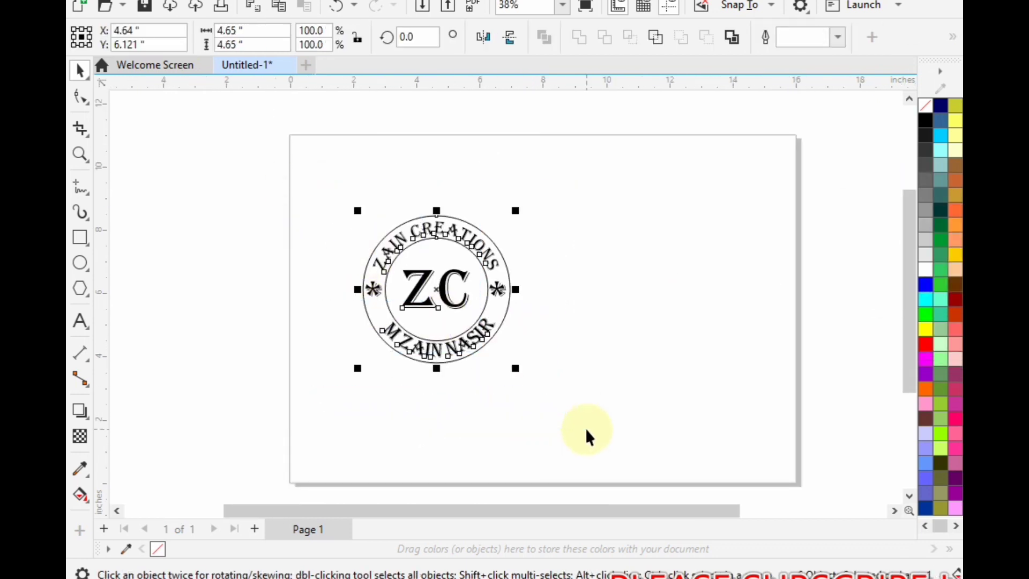
key(ctrl+g)
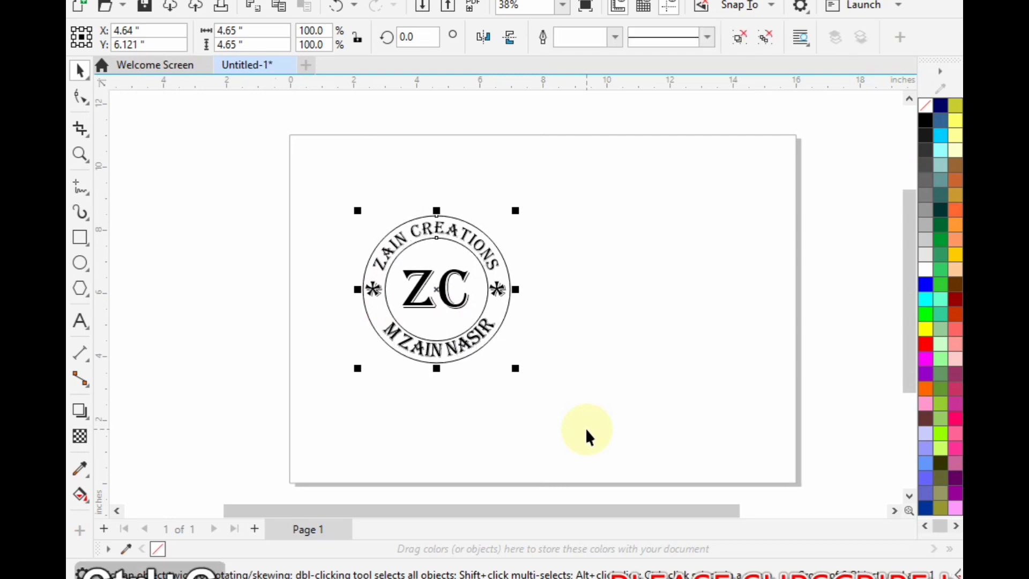
click(585, 428)
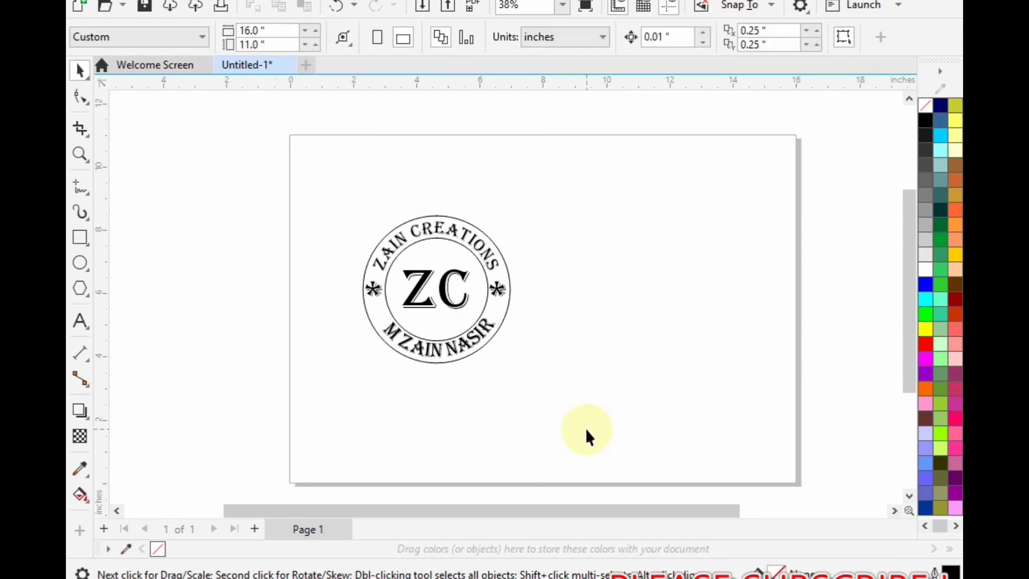